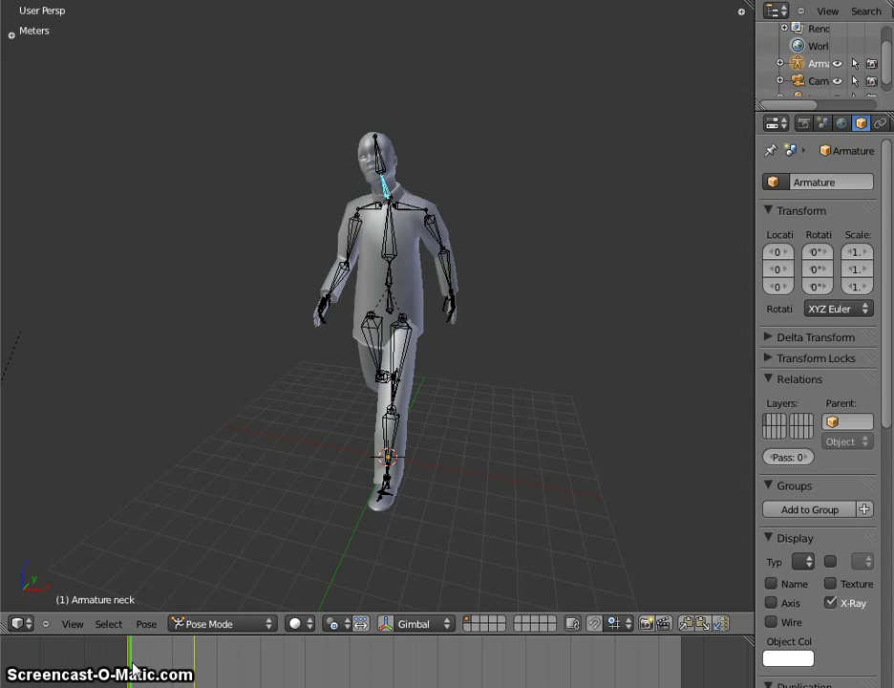
Export the captain at frame 31 as COLLADA anim_captain.dae in Final tests, overwriting it
mouse_move(134, 669)
left_mouse_down()
mouse_move(195, 664)
mouse_move(120, 664)
mouse_move(201, 666)
mouse_move(133, 663)
mouse_move(203, 651)
mouse_move(115, 645)
mouse_move(202, 642)
mouse_move(196, 655)
mouse_move(131, 657)
mouse_move(200, 646)
mouse_move(127, 650)
mouse_move(198, 641)
mouse_move(127, 658)
left_mouse_up()
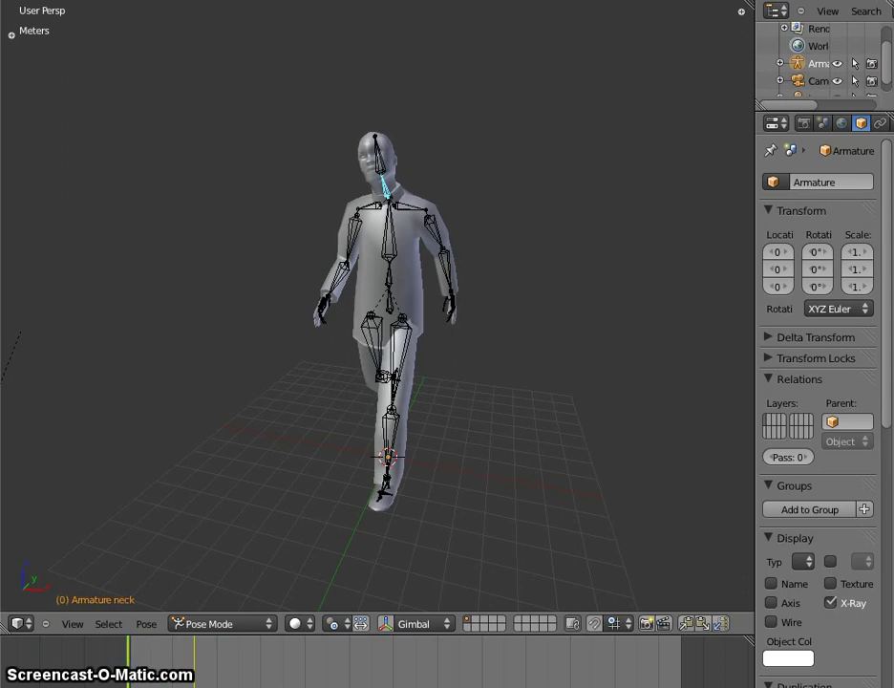
left_click(72, 0)
mouse_move(102, 272)
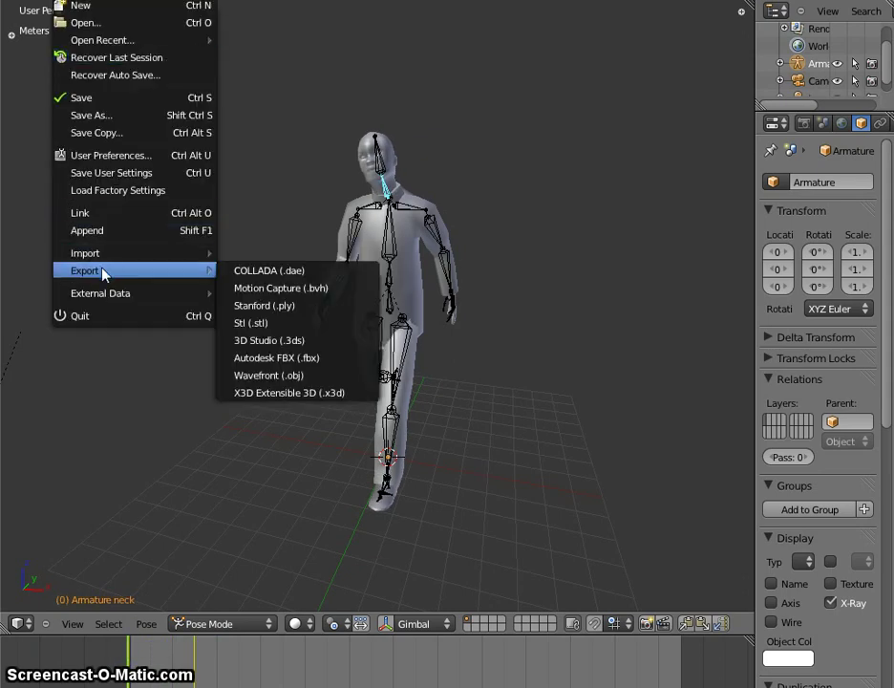
left_click(350, 273)
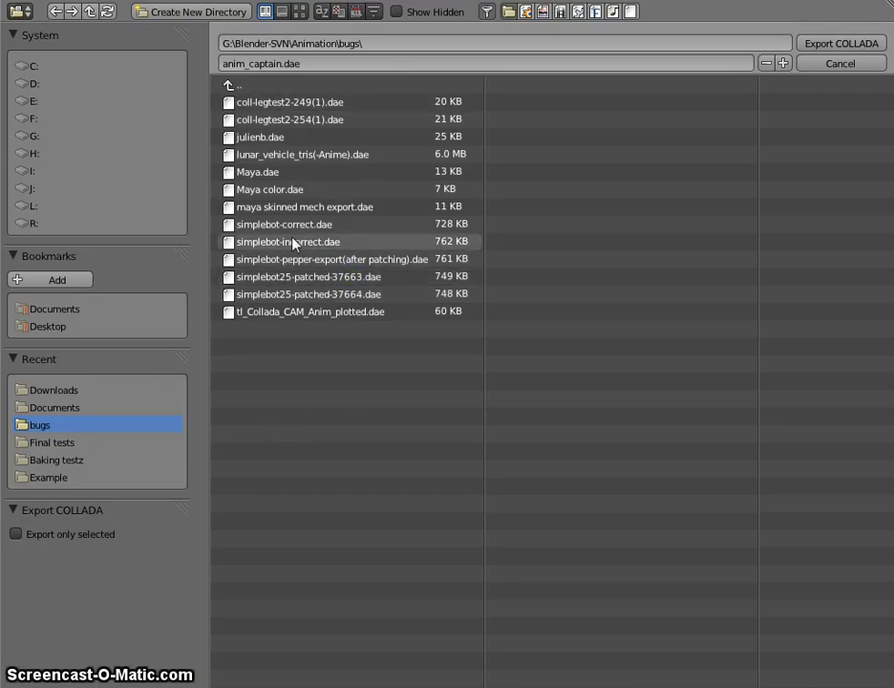
left_click(42, 446)
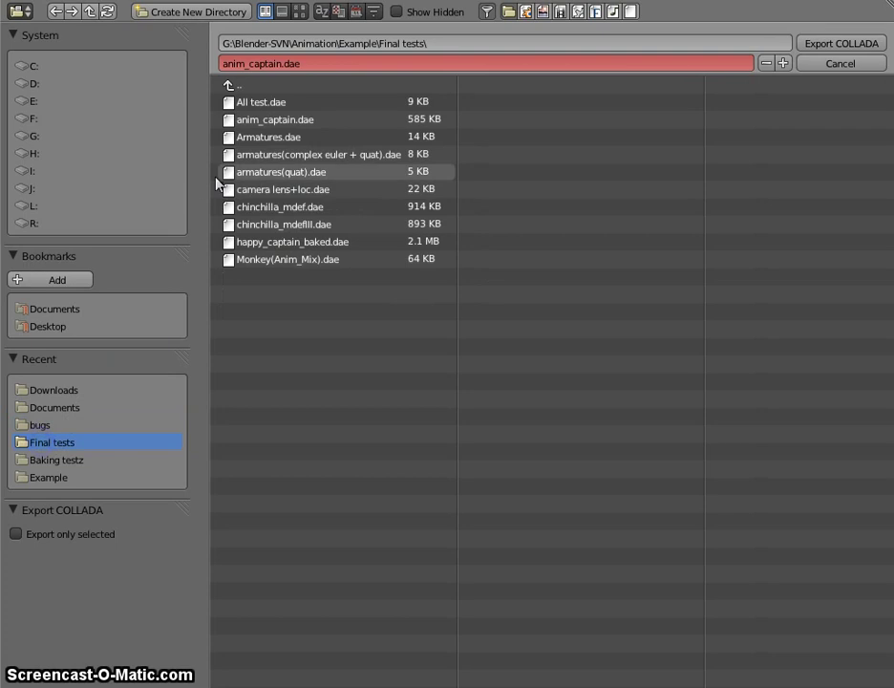
left_click(364, 120)
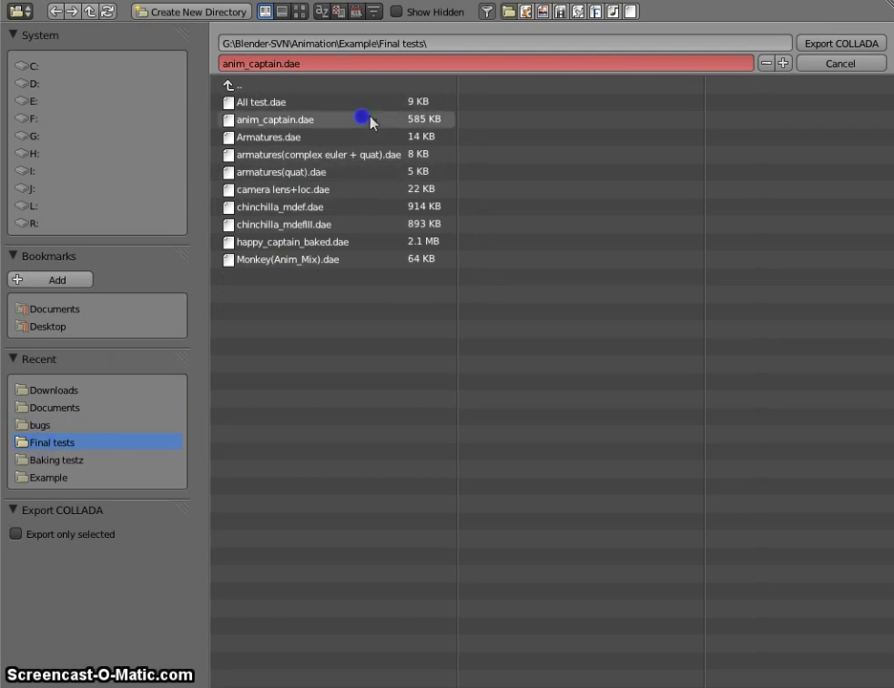
left_click(836, 45)
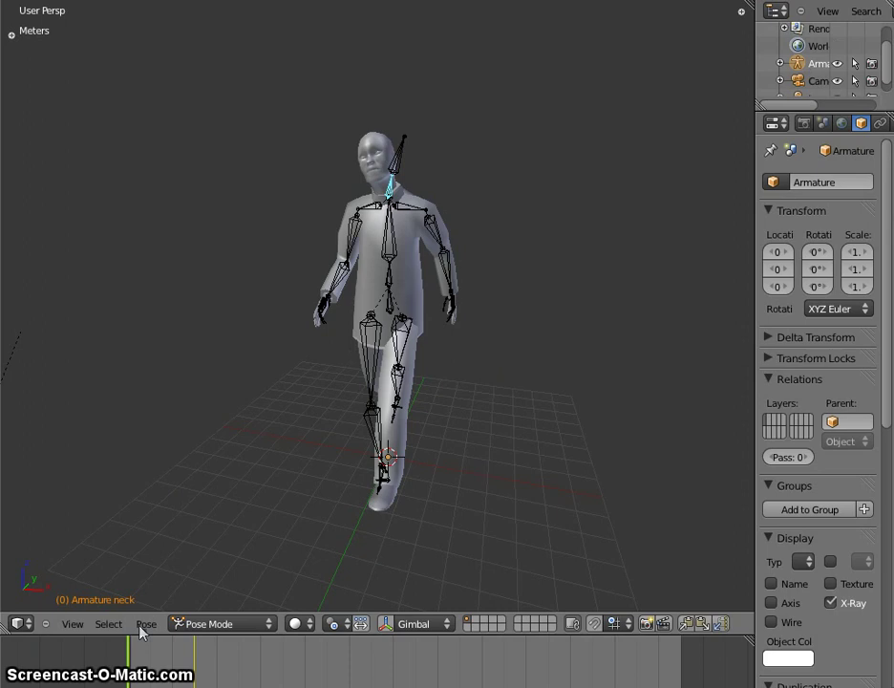
Scrub the walk cycle around frame 32 to check the captain's poses
mouse_move(134, 659)
left_mouse_down()
mouse_move(208, 657)
mouse_move(194, 650)
mouse_move(126, 654)
mouse_move(143, 655)
left_mouse_up()
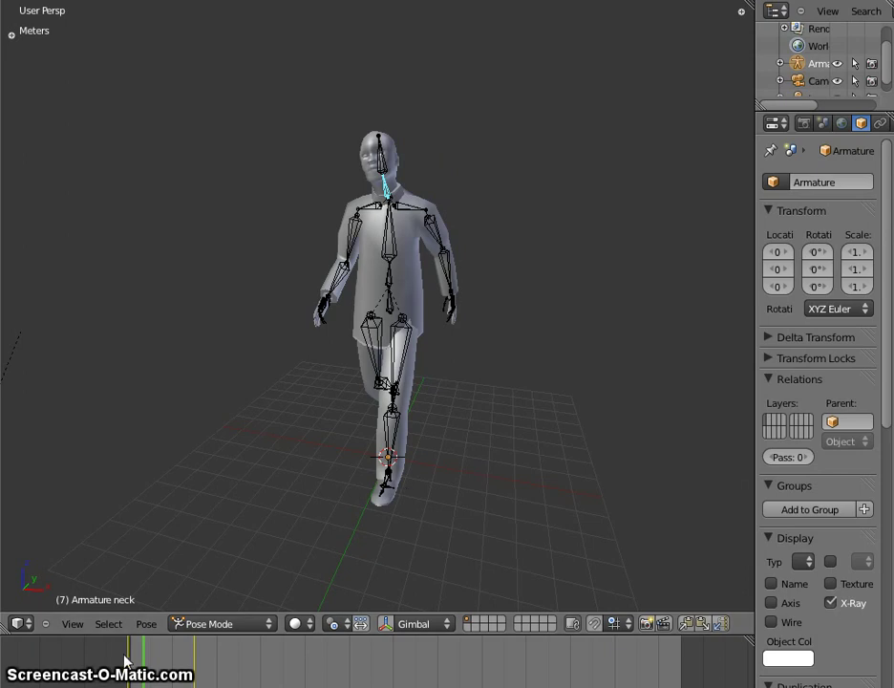
mouse_move(132, 659)
left_mouse_down()
mouse_move(199, 659)
mouse_move(144, 659)
mouse_move(132, 645)
left_mouse_up()
left_click(94, 1)
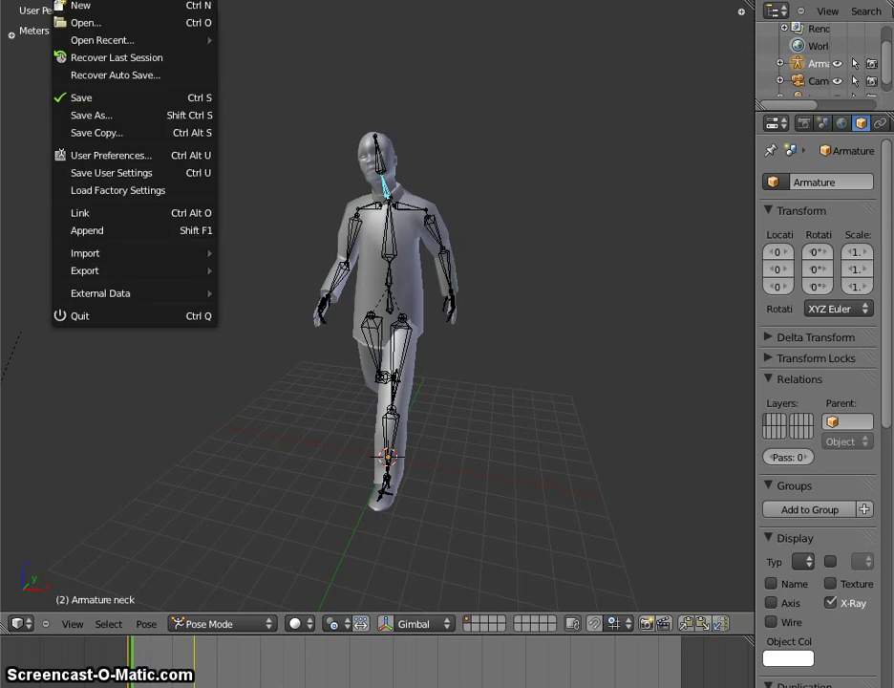
Start a new scene and delete the default cube, camera and lamp
left_click(74, 8)
key("a")
key("a")
key("x")
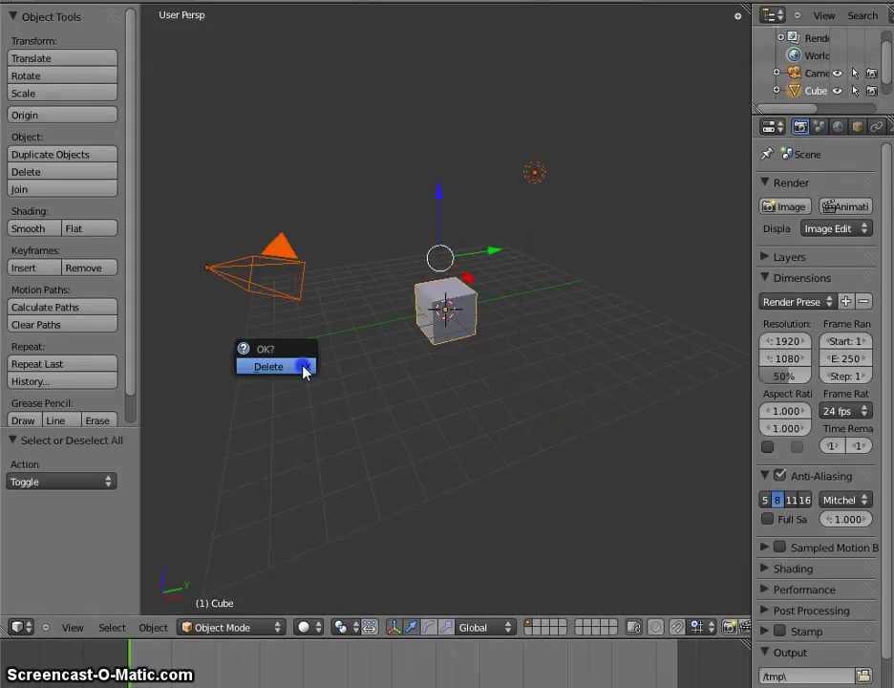
left_click(277, 367)
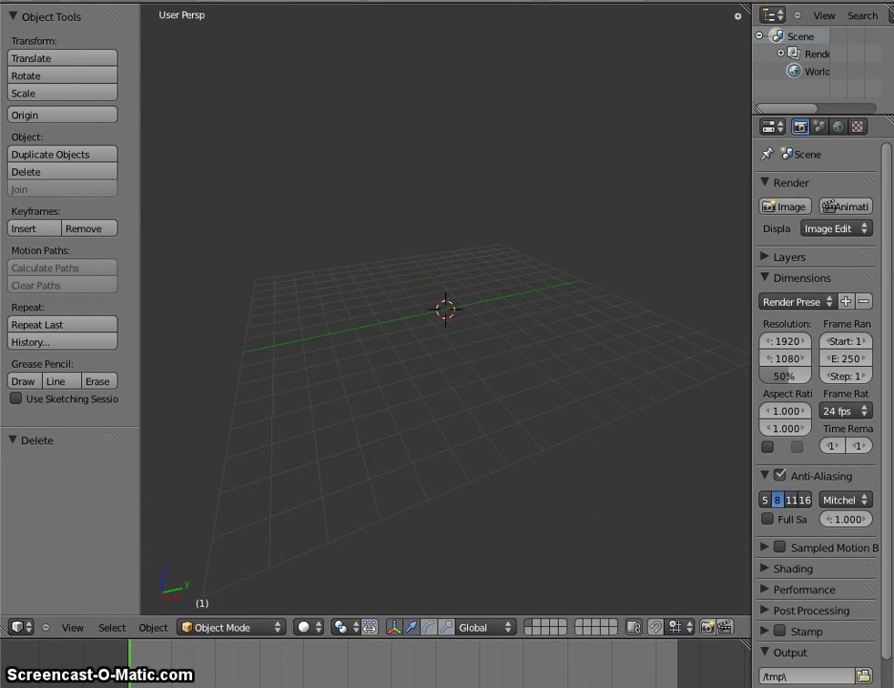
Begin a COLLADA export to anim_captain.dae in Final tests, then cancel it
left_click(86, 1)
mouse_move(143, 277)
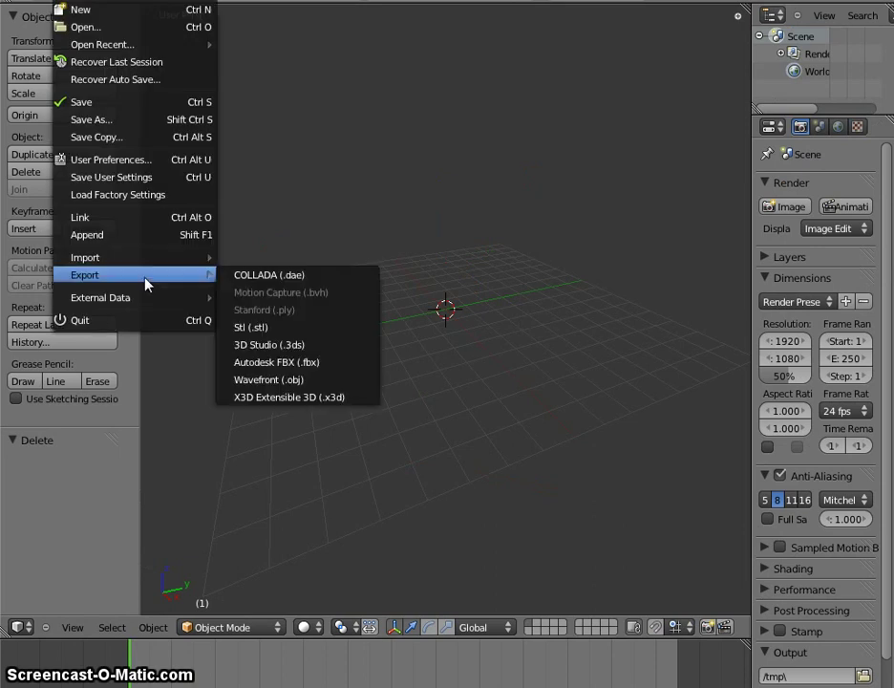
left_click(287, 276)
left_click(78, 445)
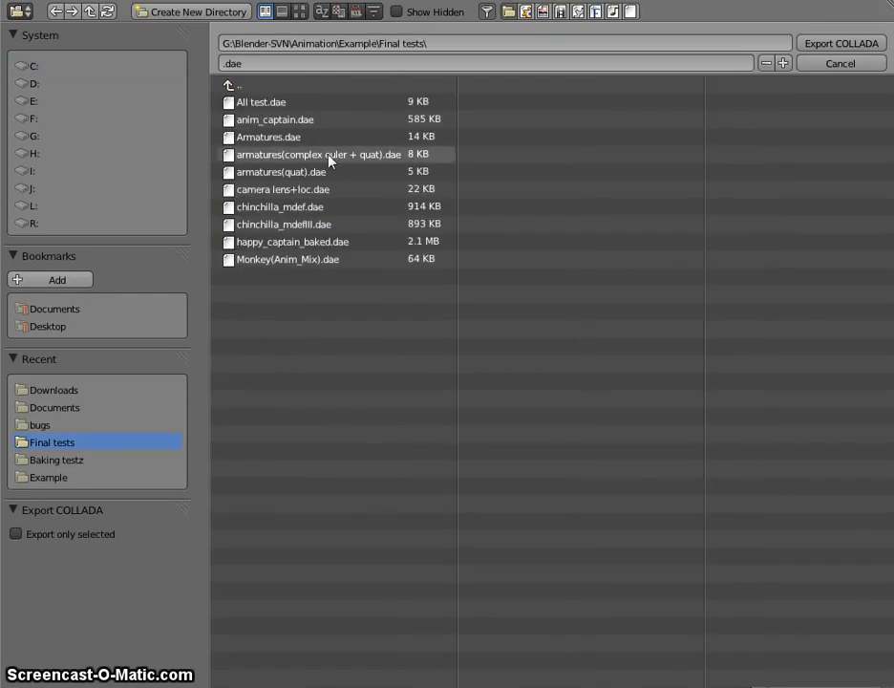
left_click(286, 120)
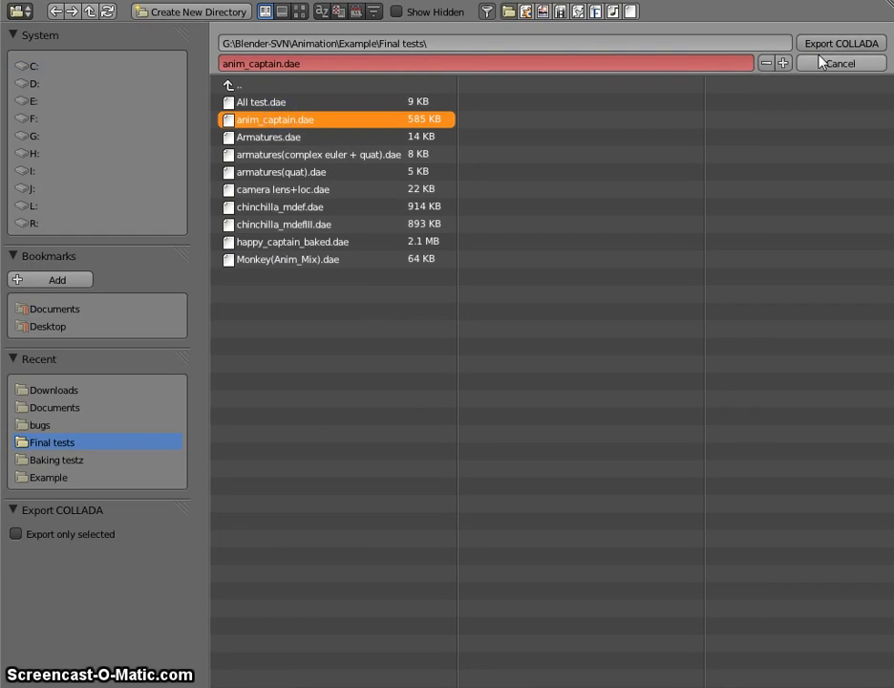
left_click(821, 62)
Import anim_captain.dae as COLLADA into the empty scene
left_click(48, 2)
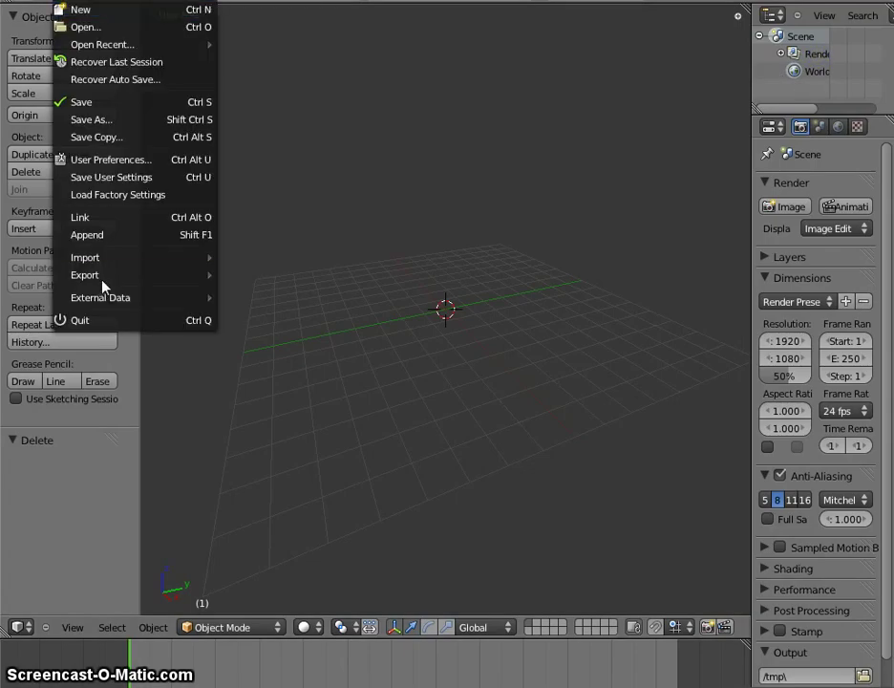
mouse_move(96, 257)
left_click(270, 256)
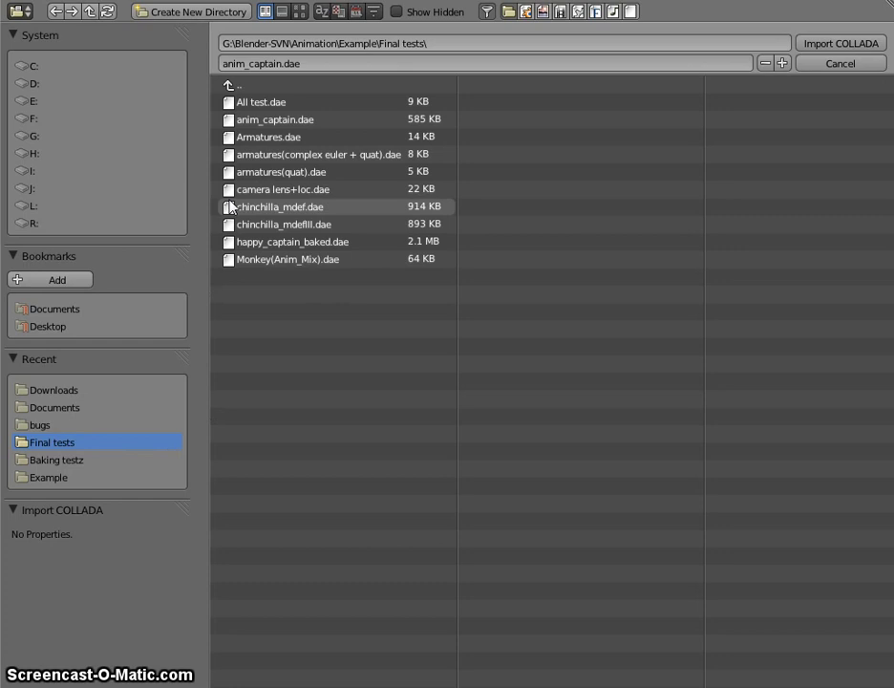
left_click(275, 120)
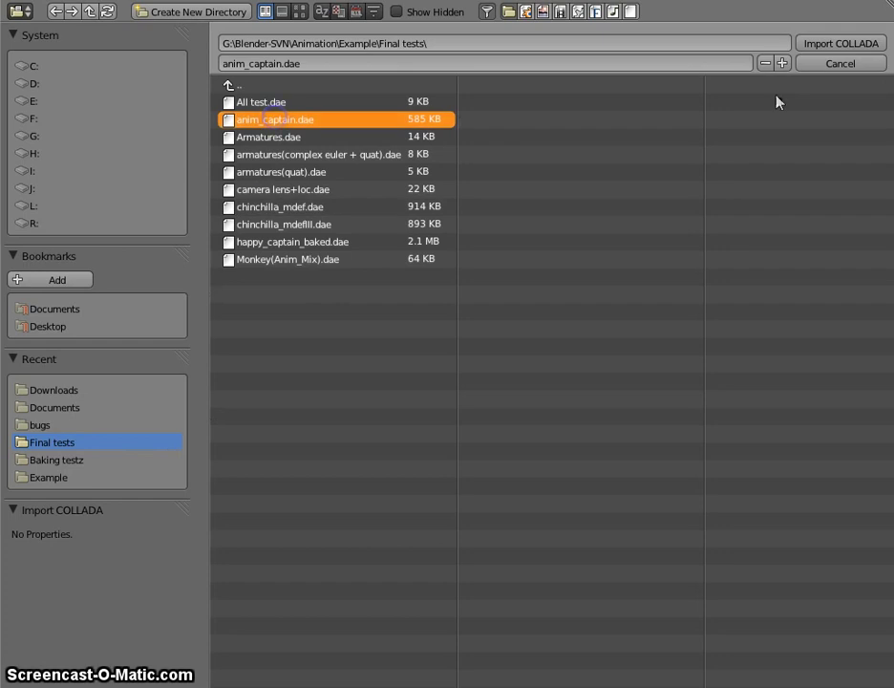
left_click(808, 46)
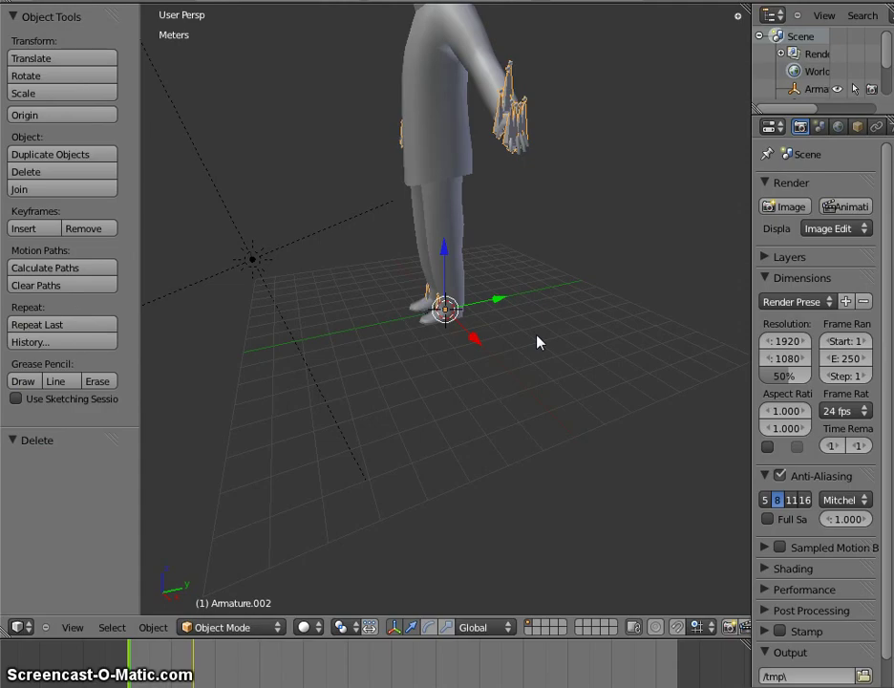
Select the imported armature and orbit around it to view the captain from several sides
right_click(478, 387)
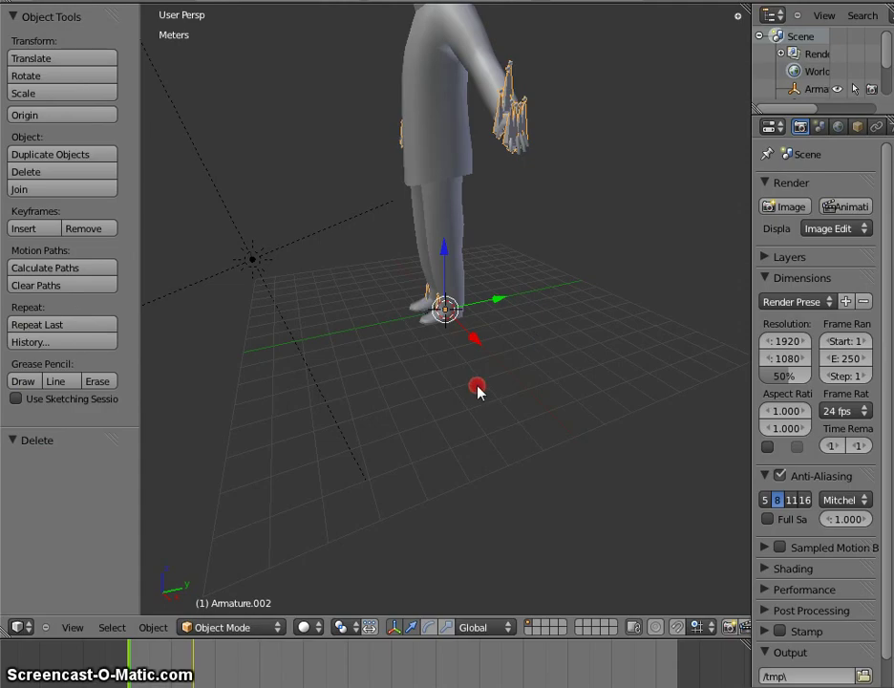
middle_click_drag(478, 387, 605, 314)
scroll(509, 395, "down", 3)
scroll(561, 396, "up", 3)
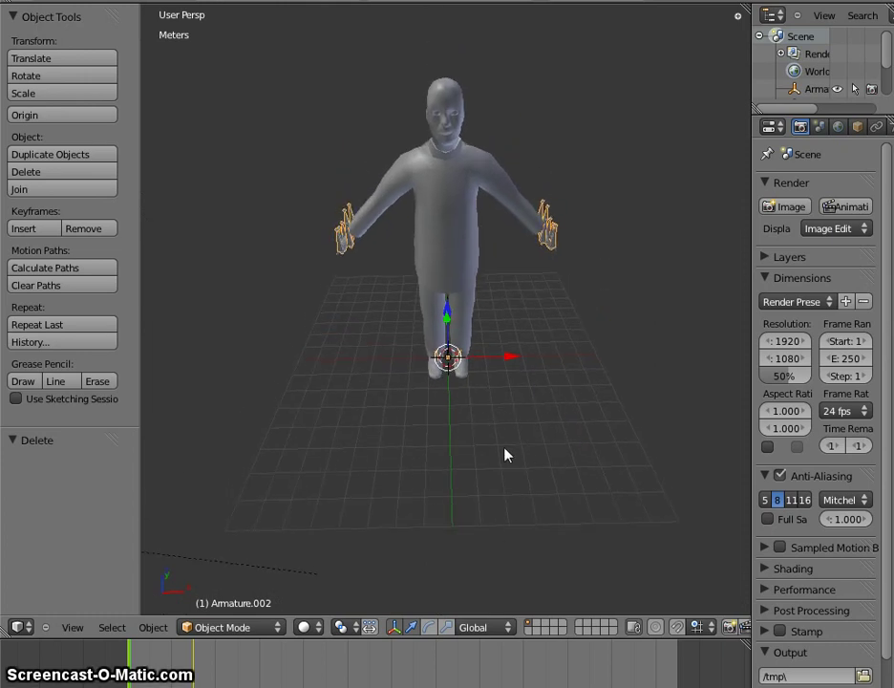
middle_click_drag(507, 455, 487, 438)
middle_click_drag(557, 313, 509, 305)
middle_click_drag(430, 407, 422, 449)
middle_click_drag(535, 399, 512, 409)
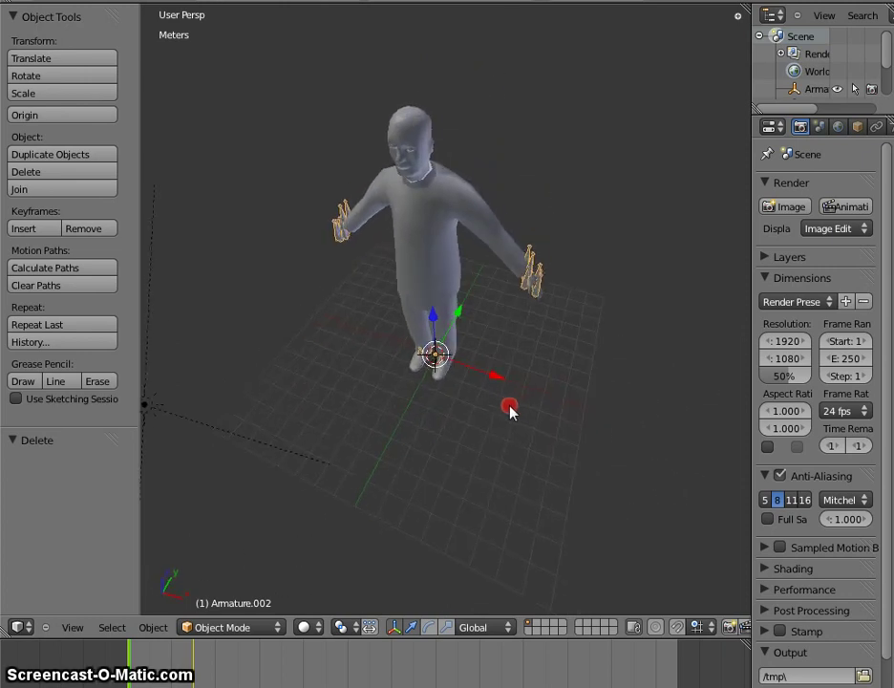
Scrub the walk through frames 7, 35, 10 and 34, ending at frame 5
left_click(131, 660)
left_click_drag(130, 660, 141, 658)
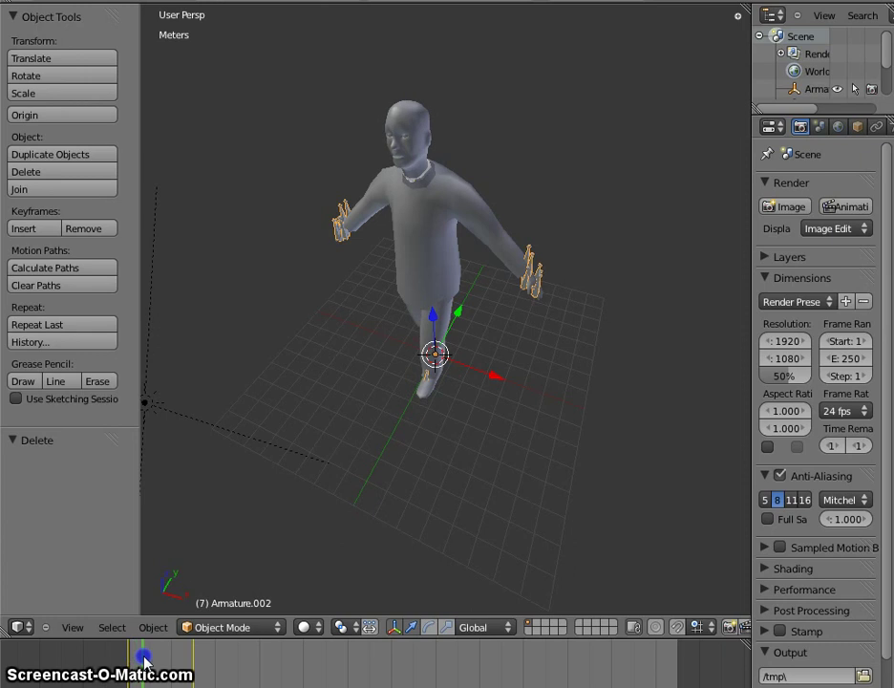
middle_click_drag(438, 449, 413, 413)
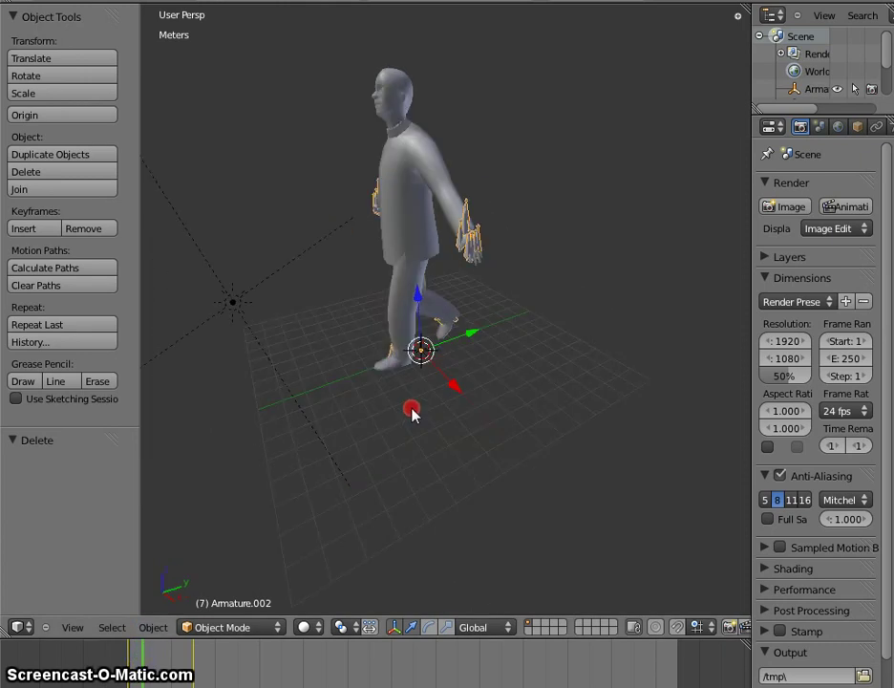
left_click(137, 656)
mouse_move(136, 655)
left_mouse_down()
mouse_move(202, 639)
mouse_move(128, 645)
mouse_move(149, 645)
left_mouse_up()
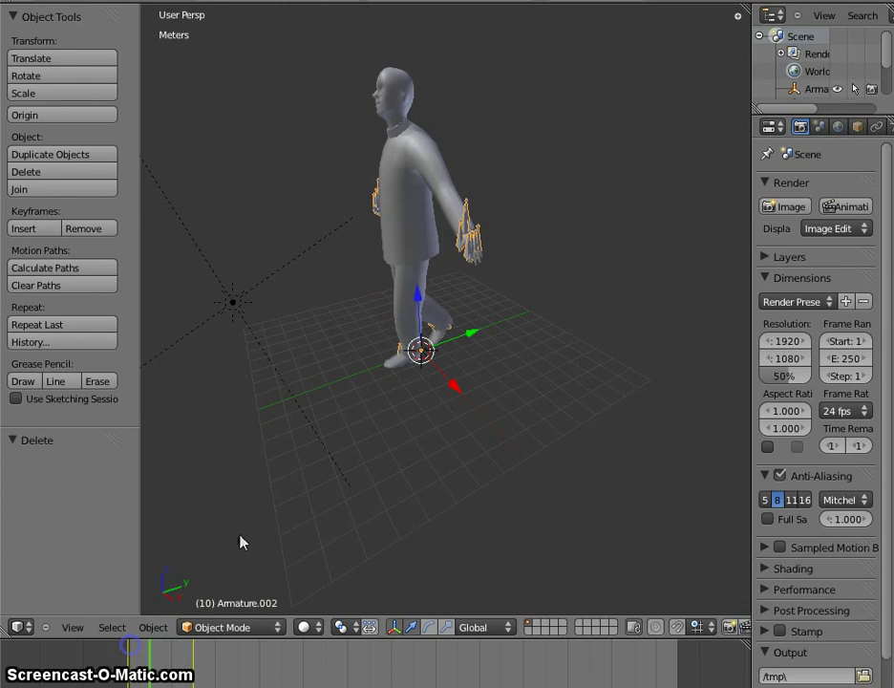
middle_click_drag(242, 594, 430, 495)
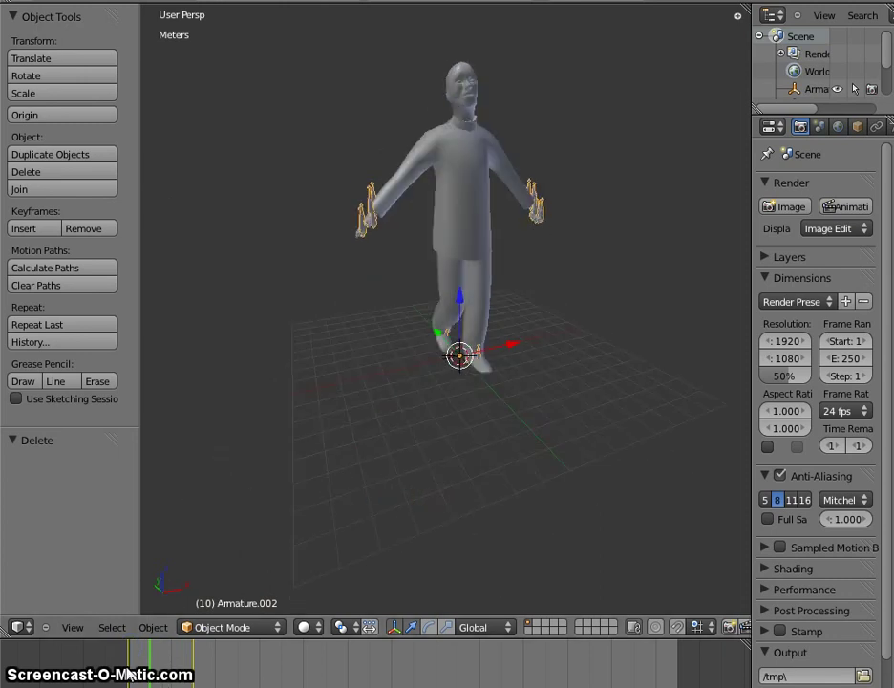
mouse_move(129, 674)
left_mouse_down()
mouse_move(139, 657)
mouse_move(192, 659)
mouse_move(135, 658)
left_mouse_up()
middle_click_drag(449, 472, 360, 507)
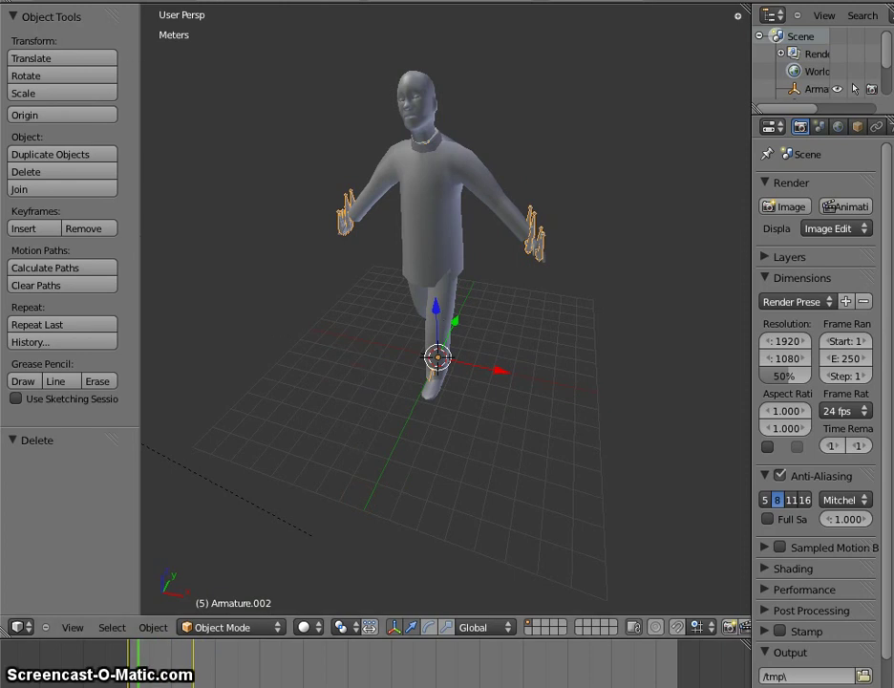
left_click(48, 2)
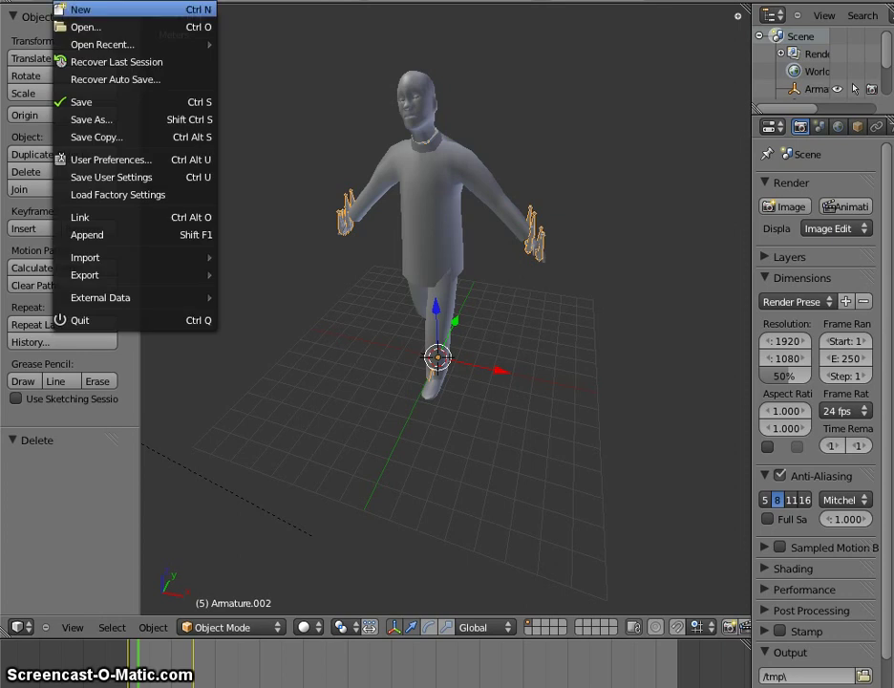
left_click(96, 25)
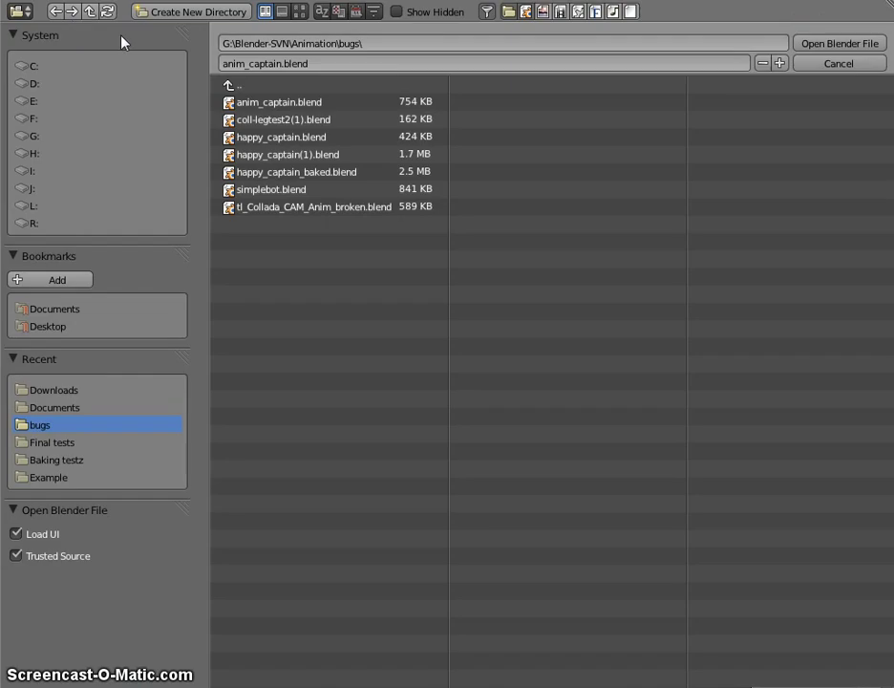
left_click(296, 156)
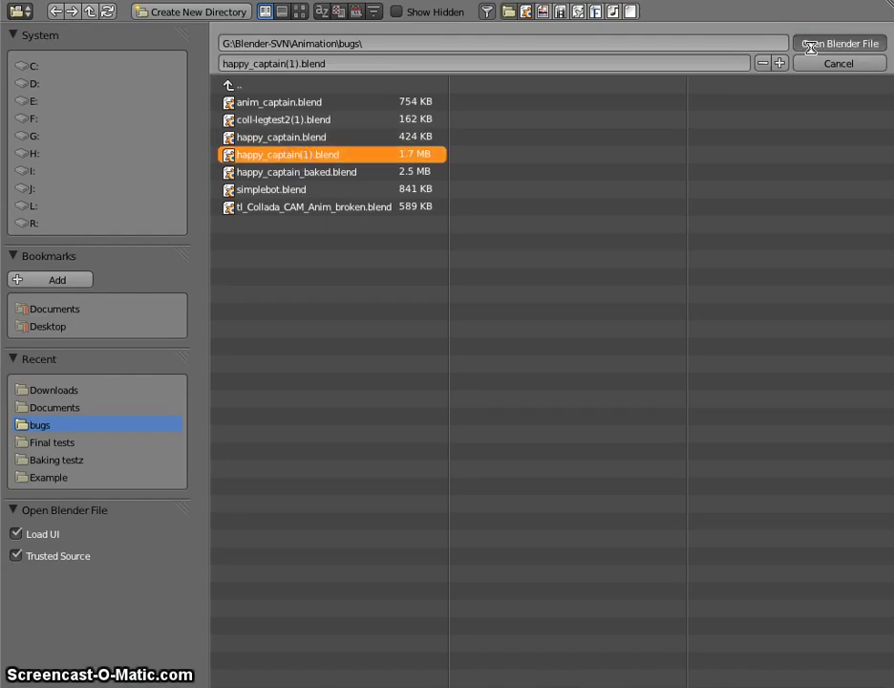
left_click(811, 43)
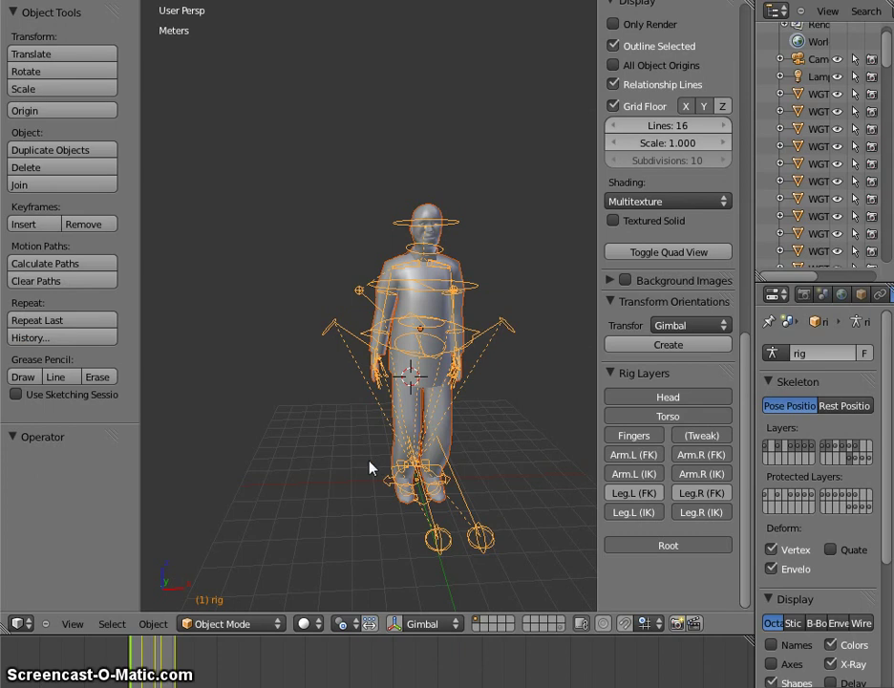
key("t")
key("n")
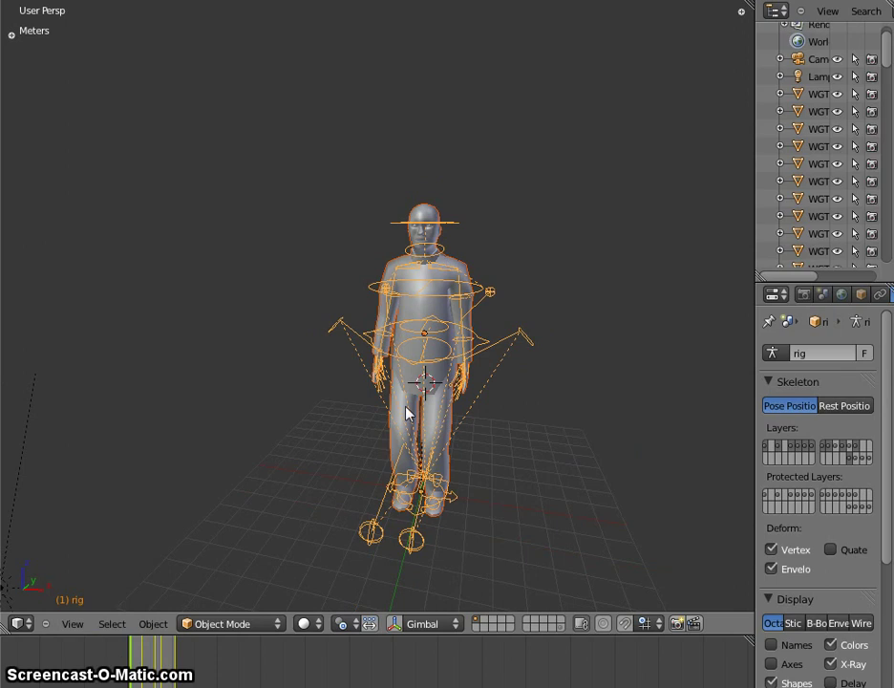
middle_click_drag(353, 479, 262, 475)
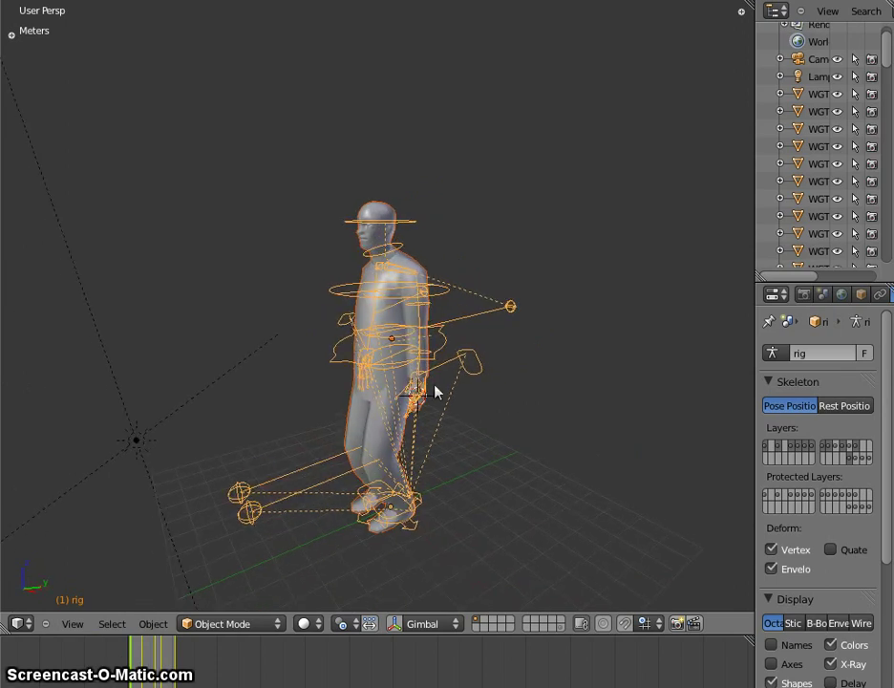
middle_click_drag(562, 559, 625, 535)
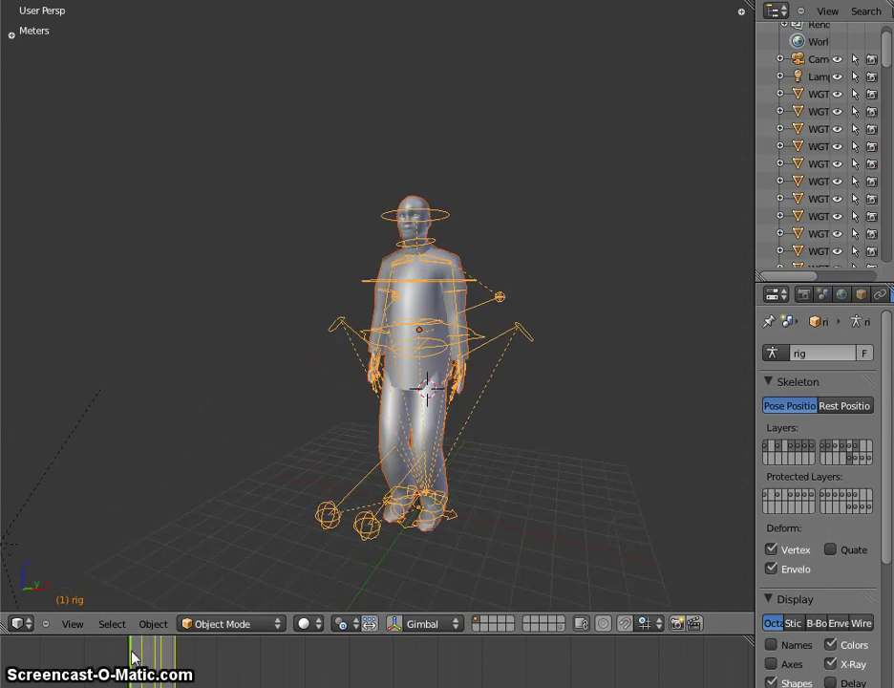
mouse_move(132, 654)
left_mouse_down()
mouse_move(190, 652)
mouse_move(126, 656)
left_mouse_up()
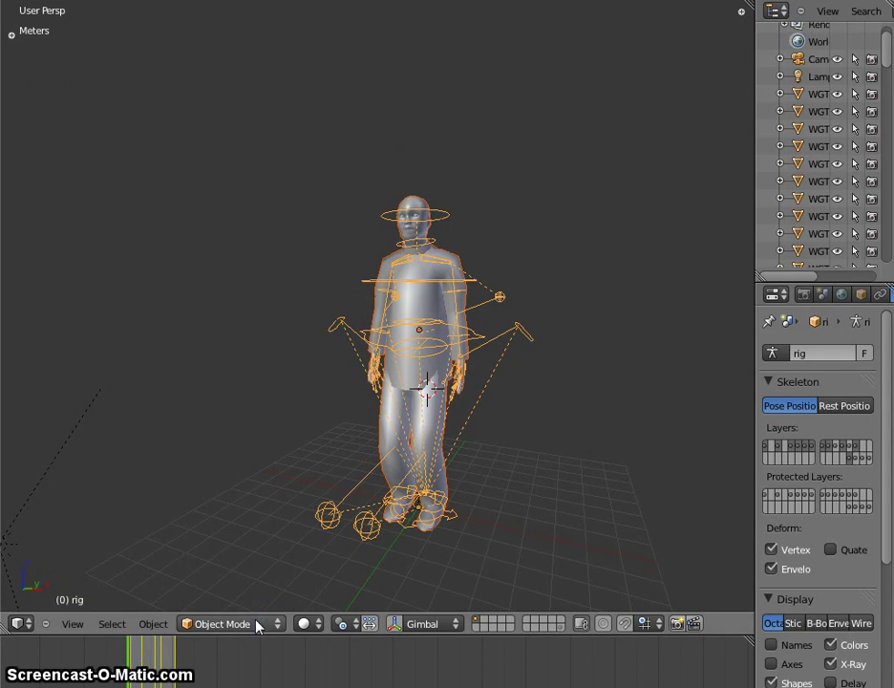
Switch the rig into Pose Mode
left_click(230, 624)
left_click(253, 573)
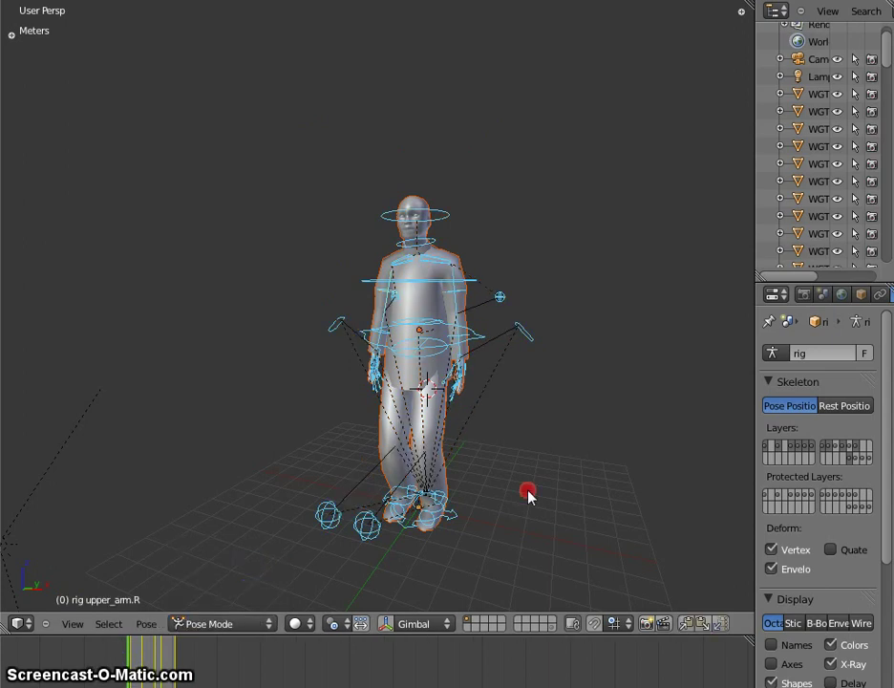
middle_click_drag(529, 491, 535, 523)
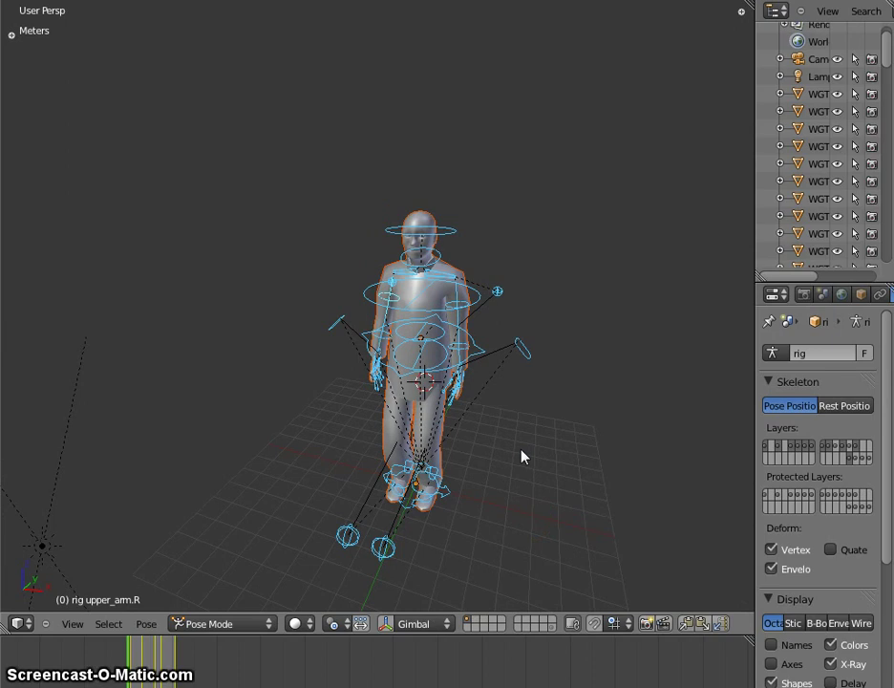
Bake the action for frames 1 to 23 on all bones with Clear Constraints enabled
key("space")
key("Return")
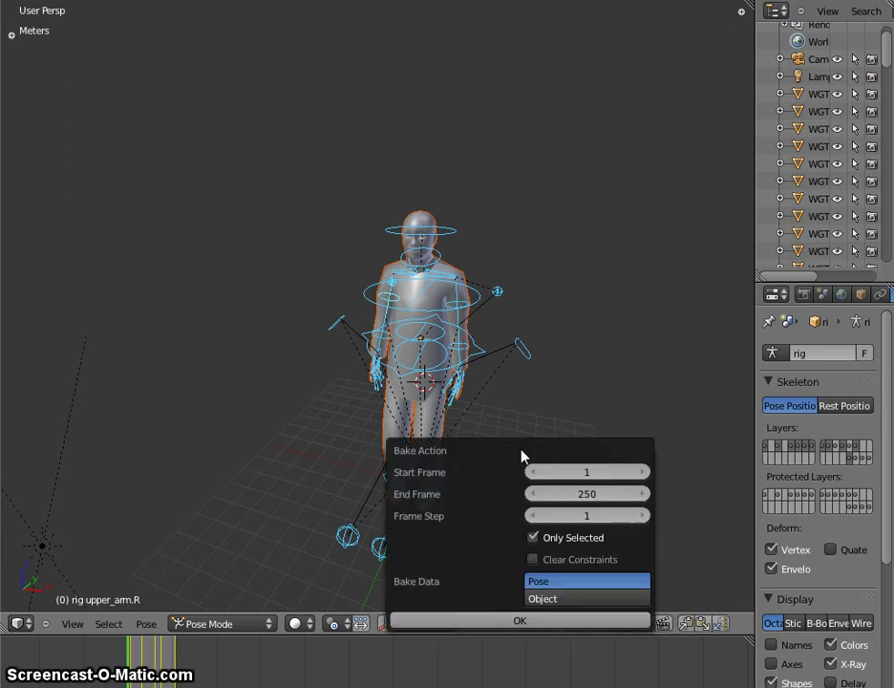
left_click(570, 495)
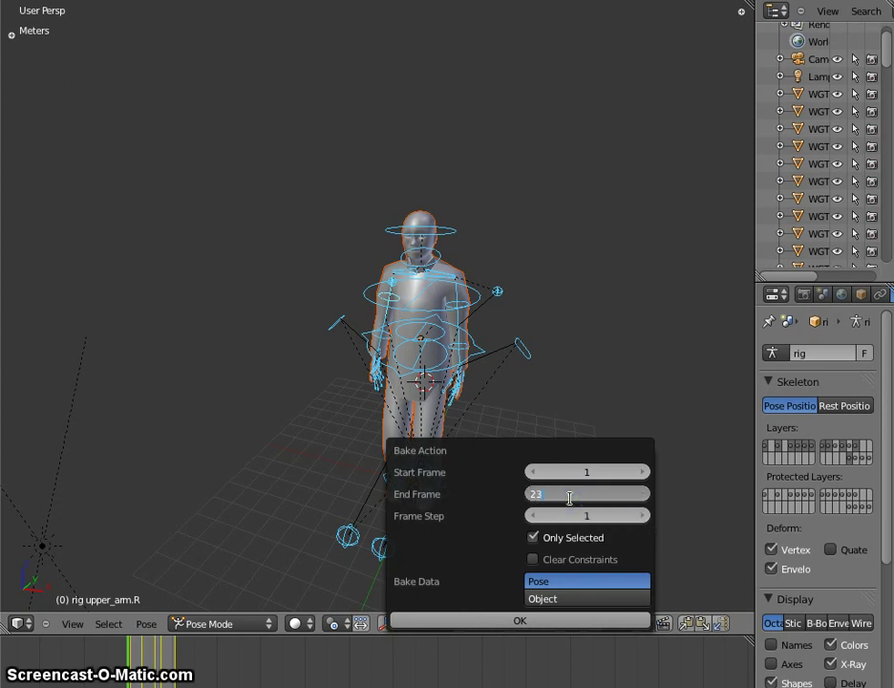
left_click(485, 528)
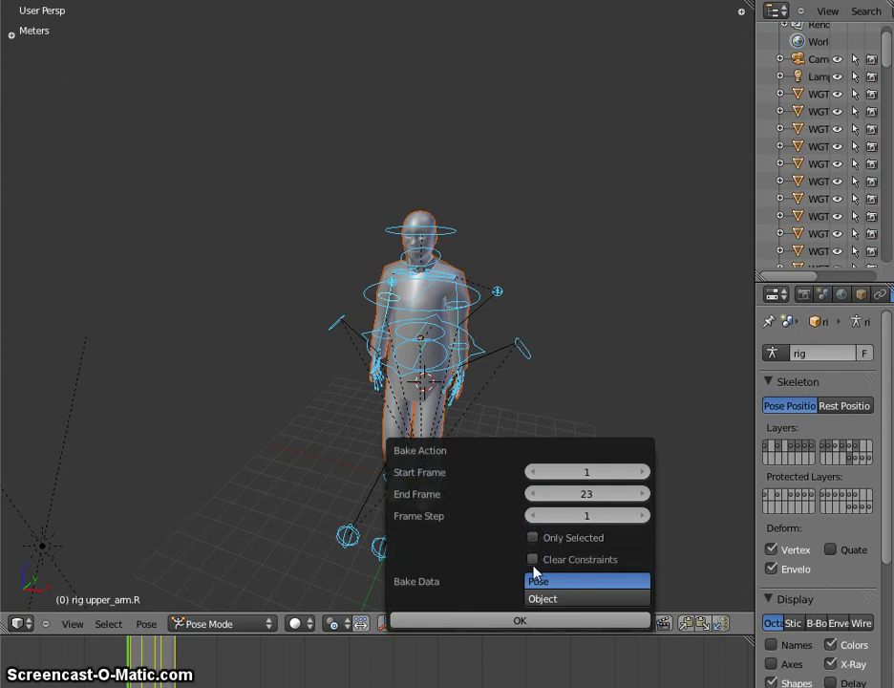
left_click(533, 560)
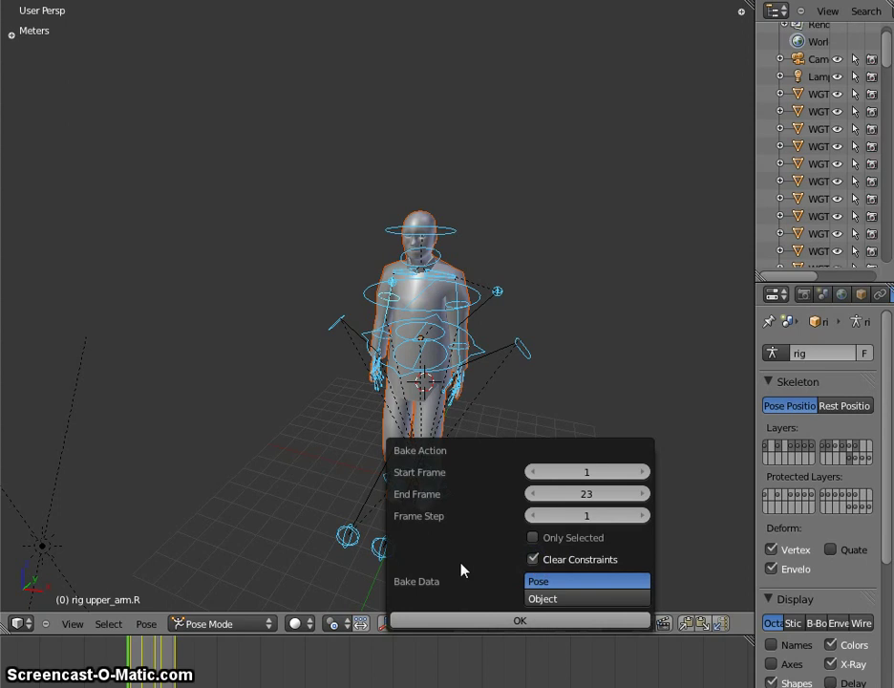
left_click(465, 623)
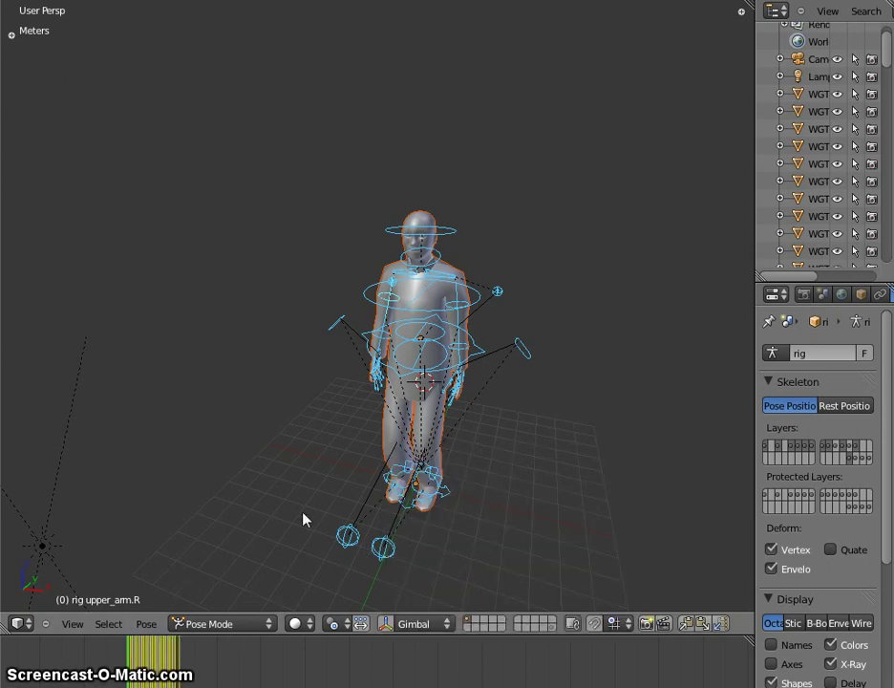
Scrub to frame 12 and play the baked animation with Alt+A, stopping at frame 5
mouse_move(303, 519)
middle_mouse_down()
mouse_move(247, 504)
mouse_move(517, 502)
mouse_move(341, 511)
mouse_move(291, 527)
middle_mouse_up()
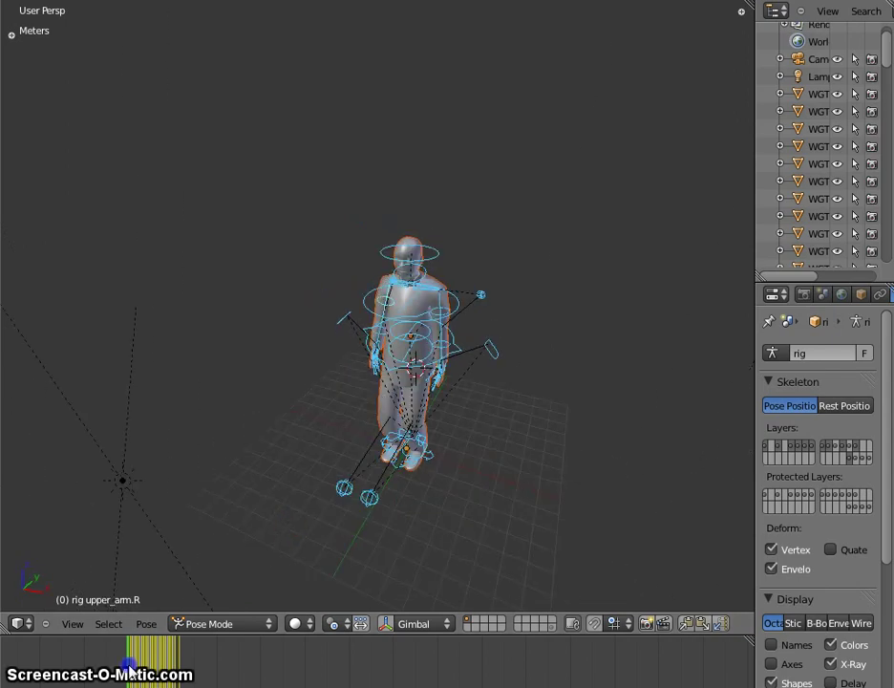
mouse_move(129, 669)
left_mouse_down()
mouse_move(177, 668)
mouse_move(137, 673)
left_mouse_up()
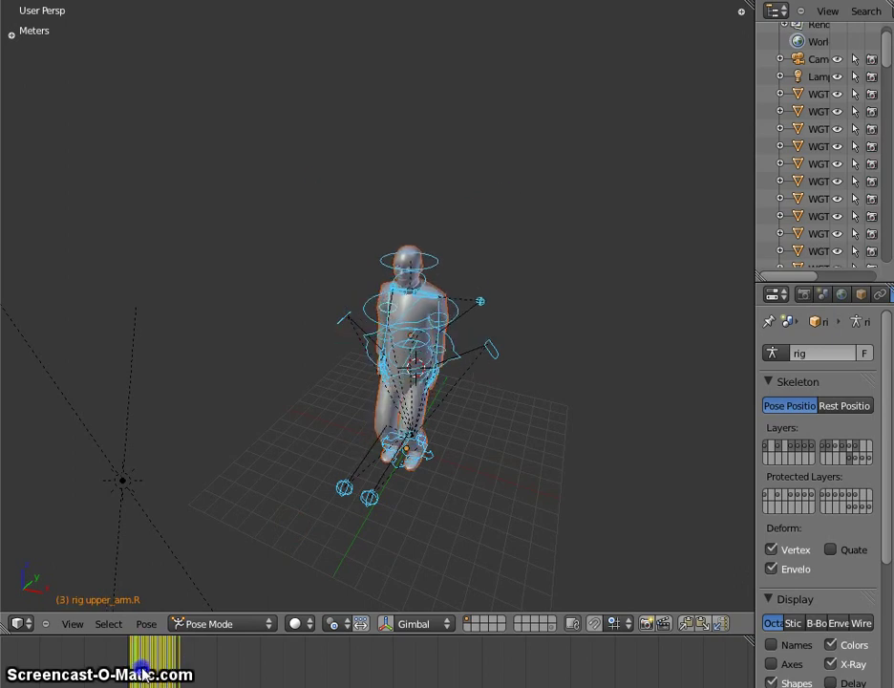
key("alt+a")
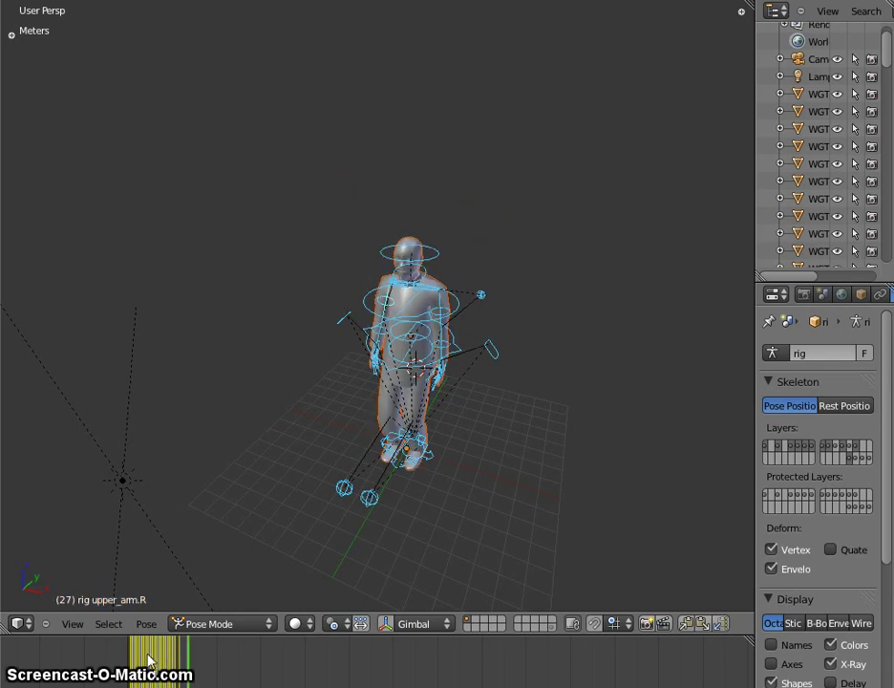
left_click(140, 662)
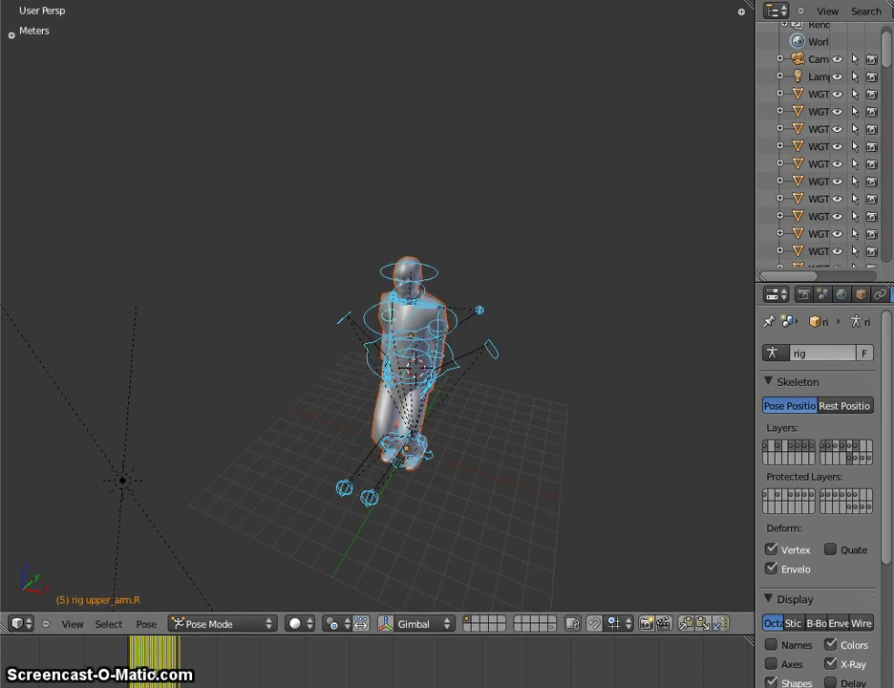
left_click(42, 3)
Export the baked captain as COLLADA happy_captain_baked.dae in the Final tests folder
mouse_move(110, 269)
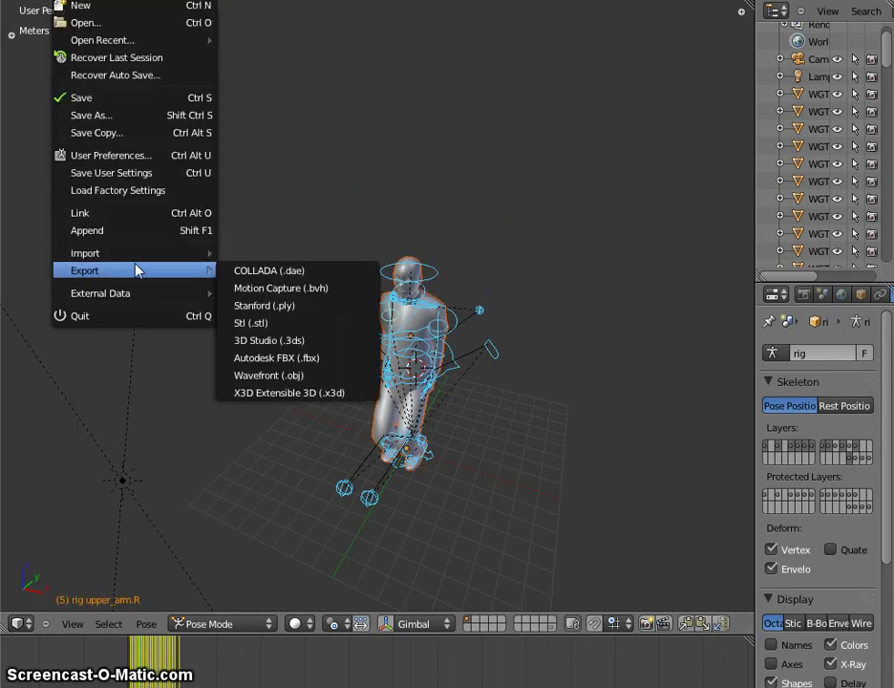
left_click(248, 272)
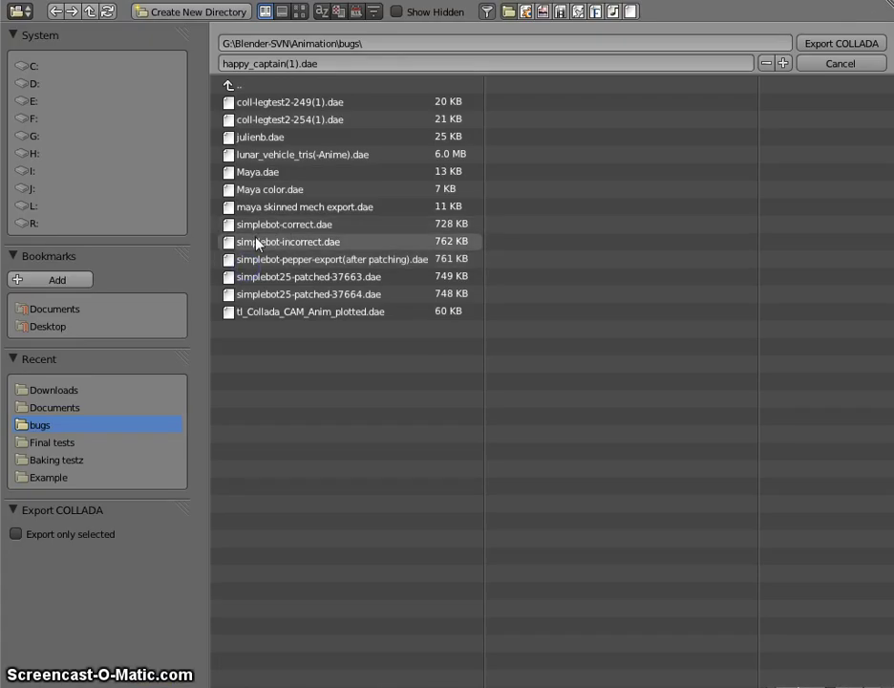
left_click(82, 448)
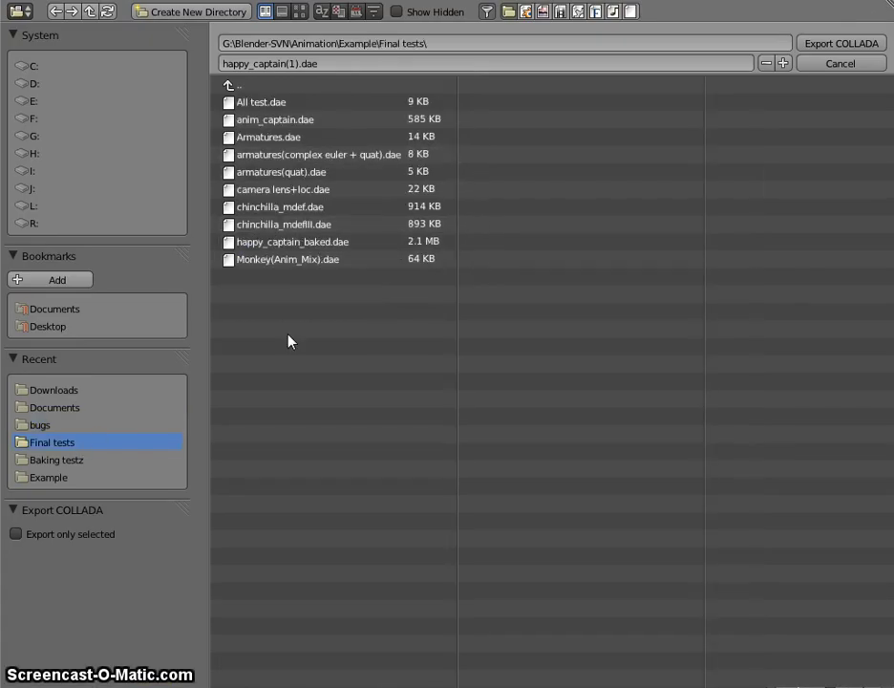
left_click(256, 242)
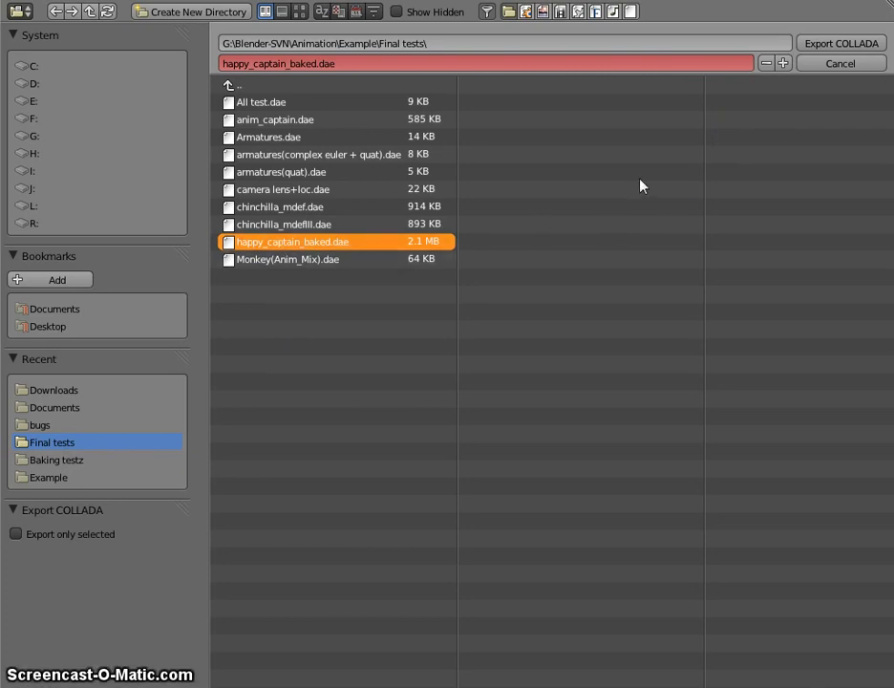
left_click(823, 46)
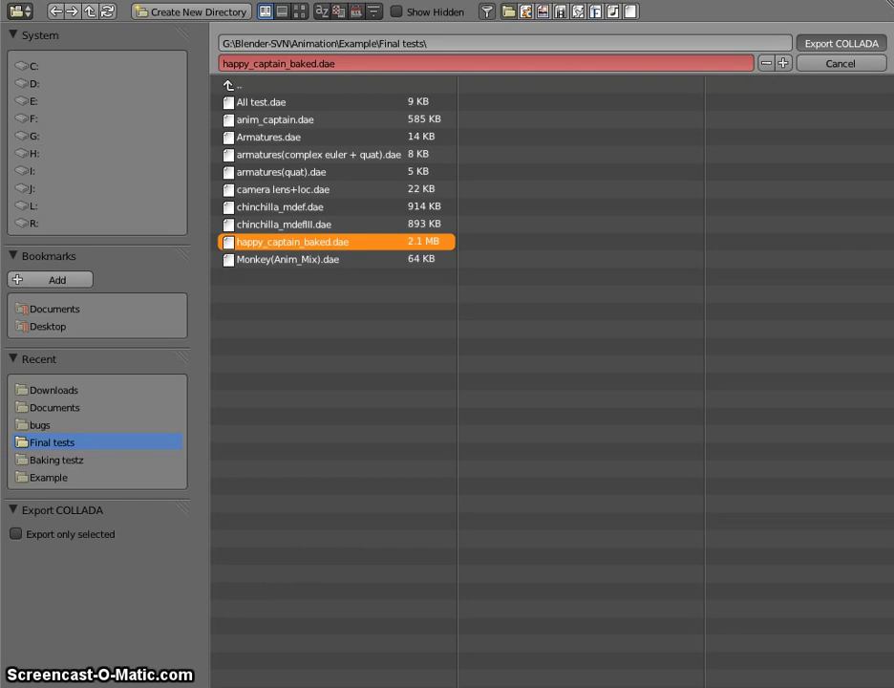
Close the file browser and orbit the view around the rig
key("Return")
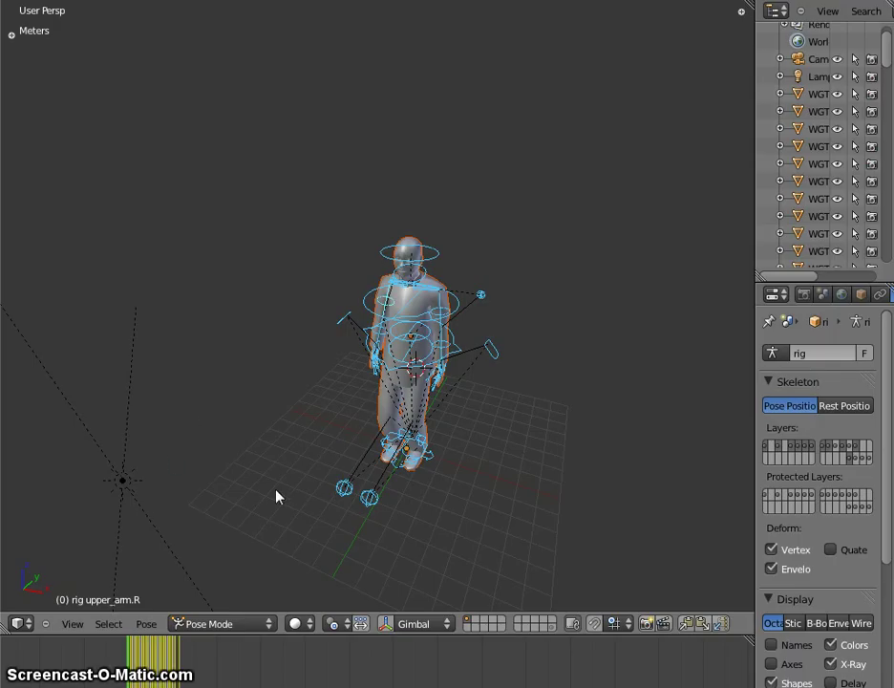
mouse_move(301, 493)
middle_mouse_down()
mouse_move(406, 466)
mouse_move(277, 473)
mouse_move(236, 438)
middle_mouse_up()
mouse_move(453, 467)
middle_mouse_down()
mouse_move(461, 480)
mouse_move(320, 489)
mouse_move(454, 486)
middle_mouse_up()
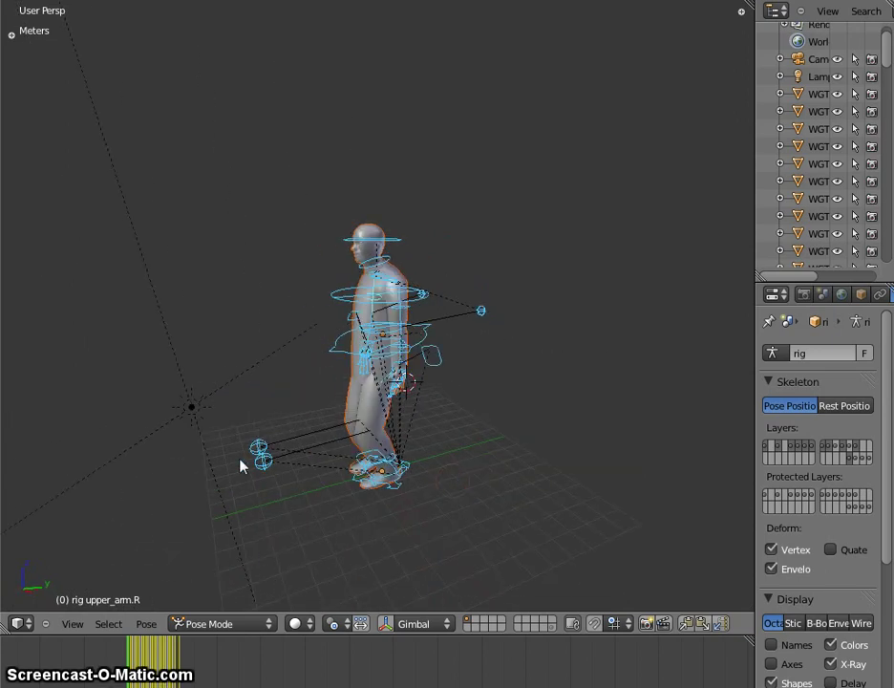
middle_click_drag(241, 467, 414, 471)
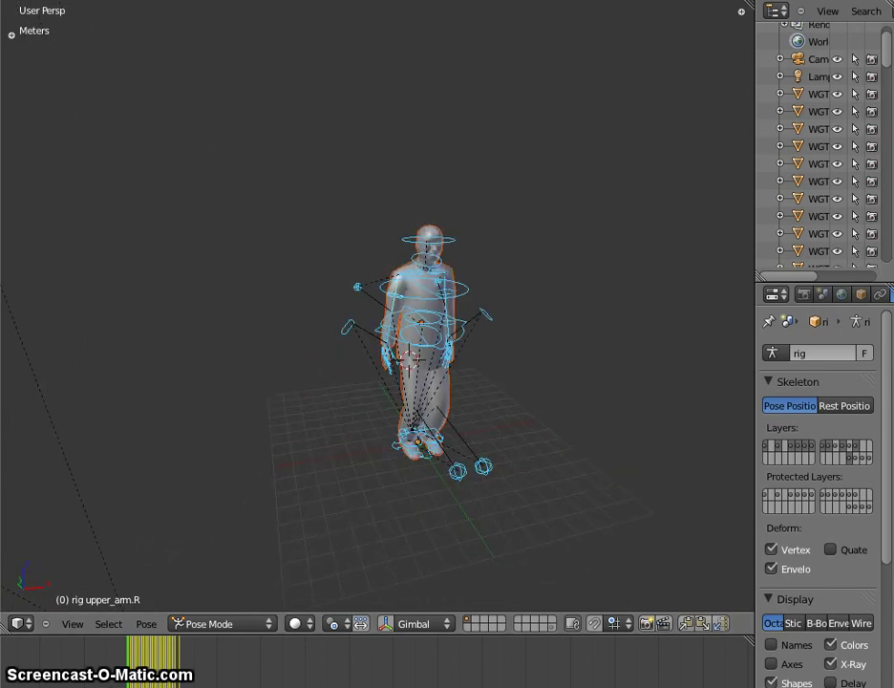
Start a new scene and delete the default cube, camera and lamp
left_click(72, 0)
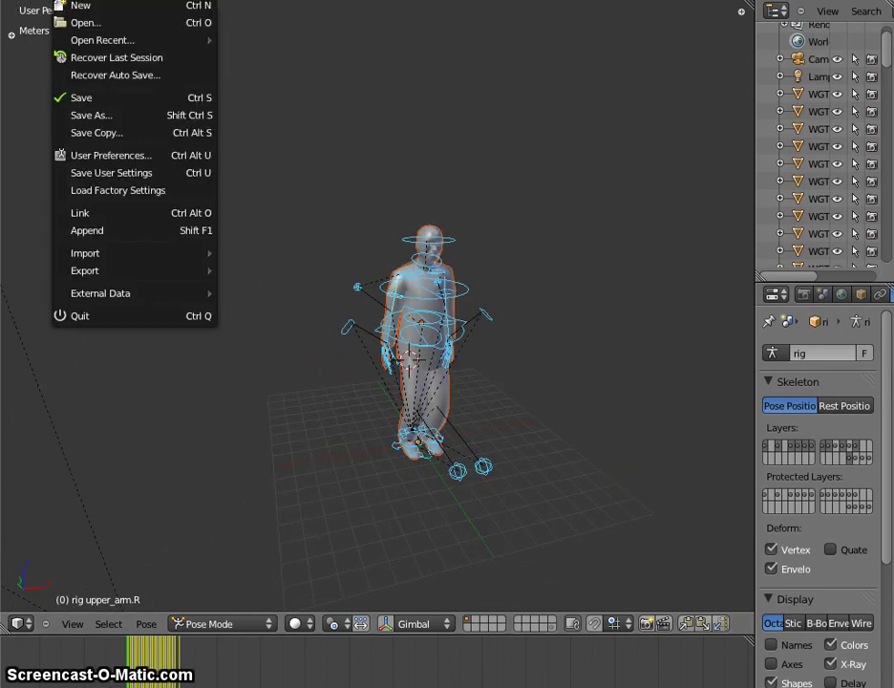
left_click(82, 6)
key("a")
key("a")
key("x")
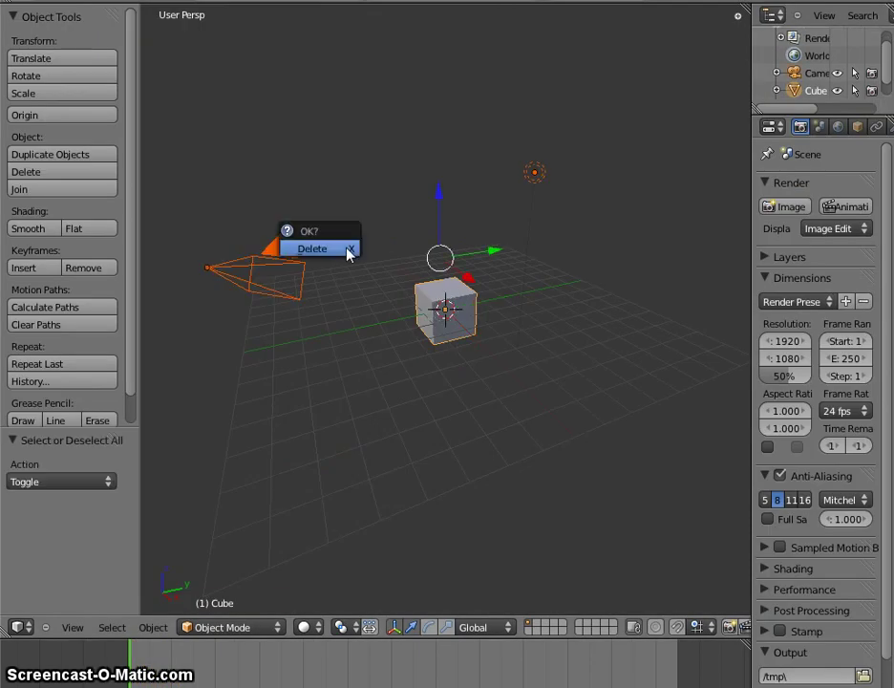
left_click(340, 250)
Import happy_captain_baked.dae from Final tests as COLLADA, adding Armature.001 to the scene
left_click(72, 2)
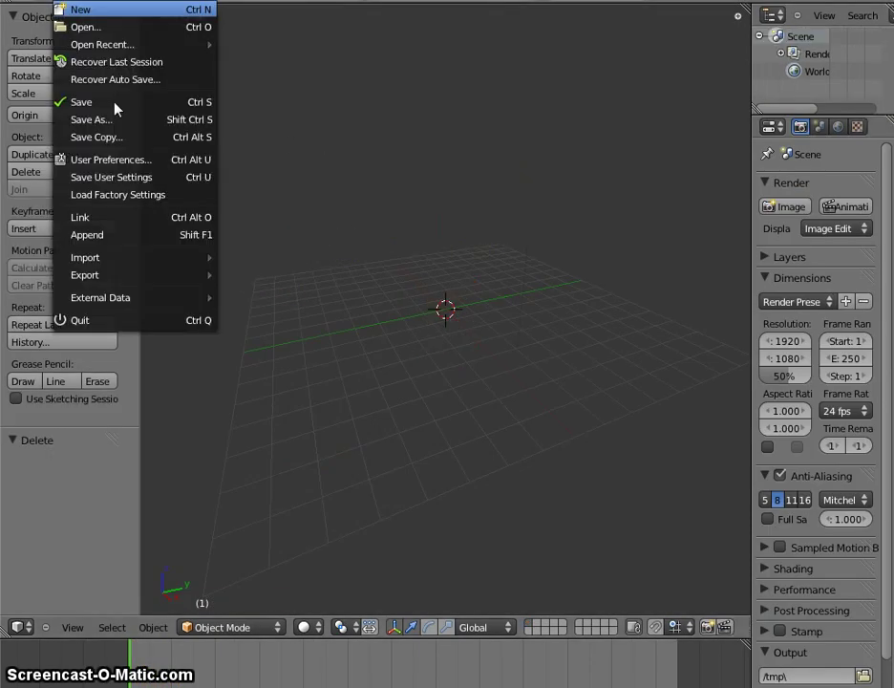
mouse_move(133, 267)
left_click(304, 260)
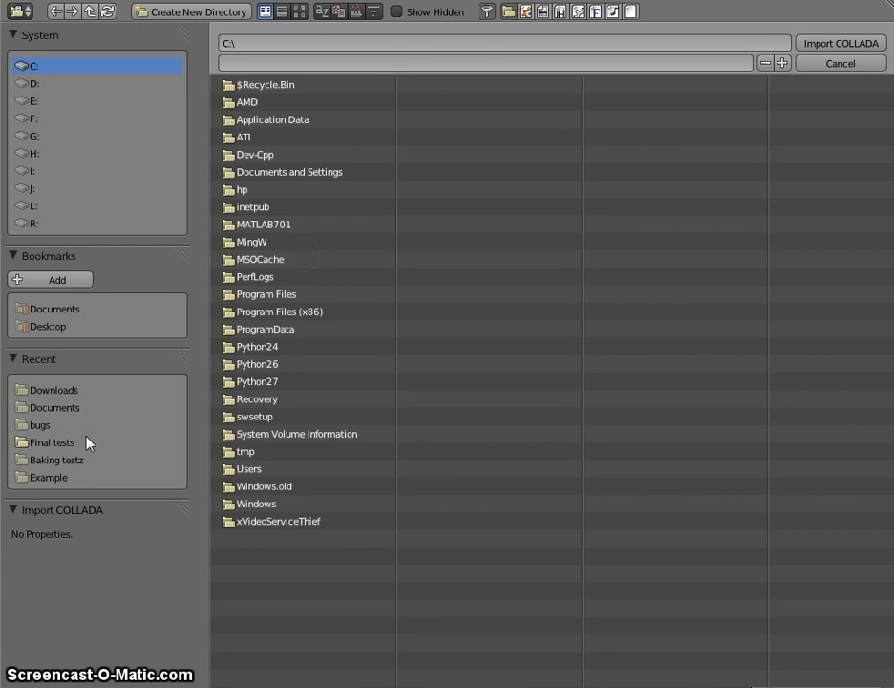
left_click(88, 442)
left_click(290, 242)
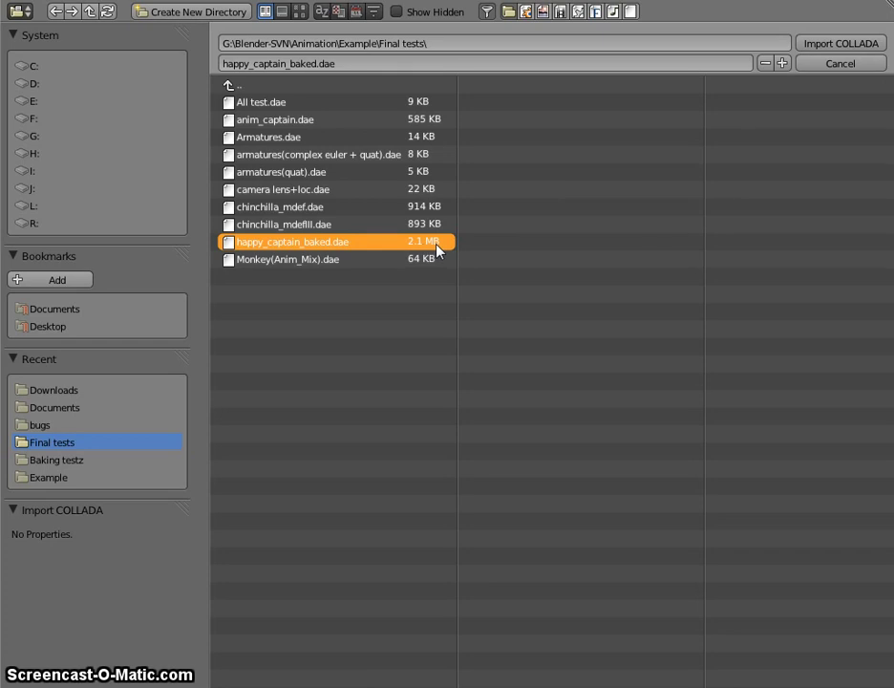
left_click(841, 45)
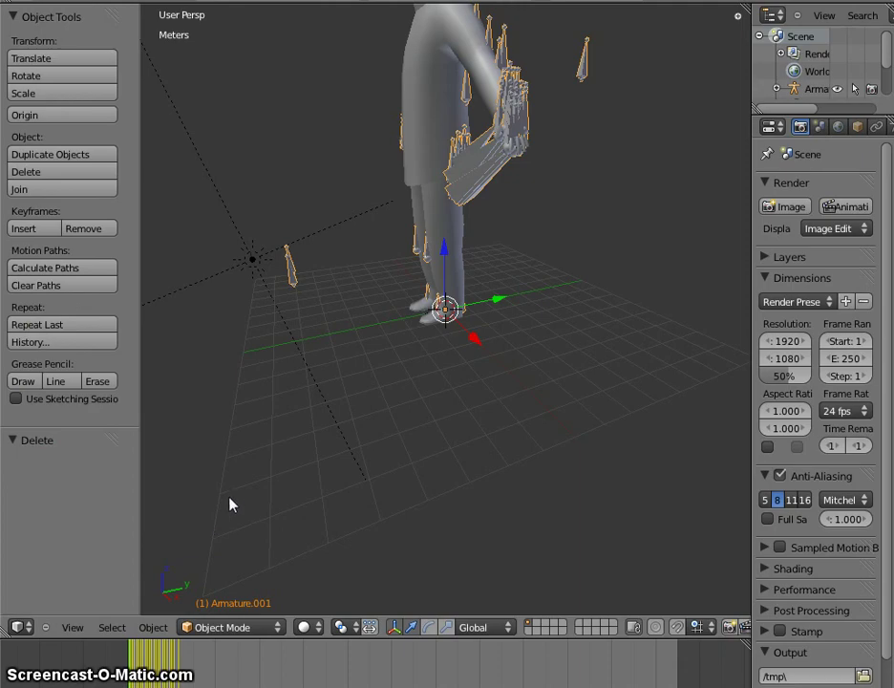
middle_click_drag(237, 502, 343, 509)
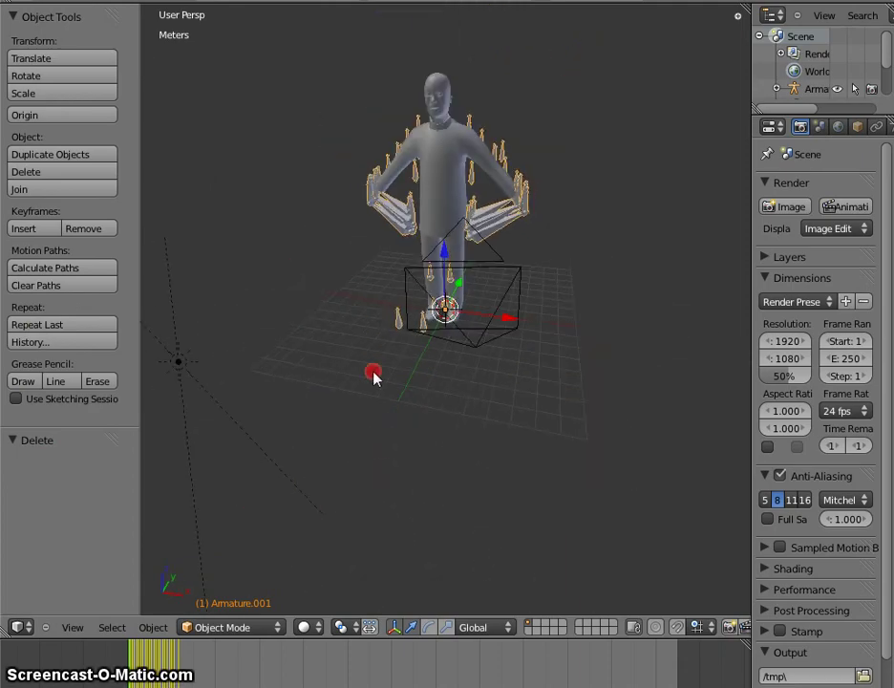
middle_click_drag(372, 372, 450, 395)
key("shift+s")
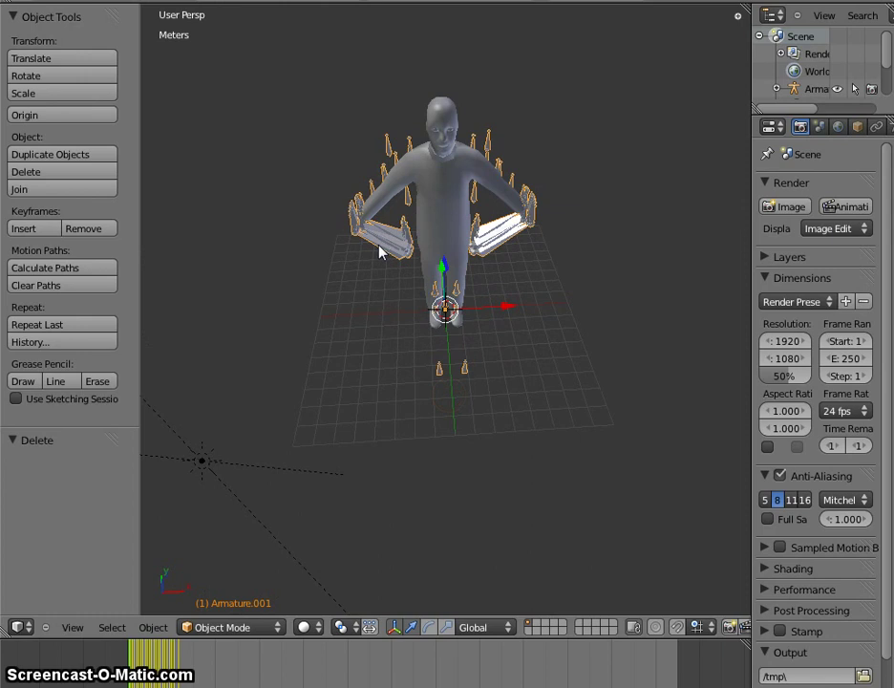
left_click(401, 247)
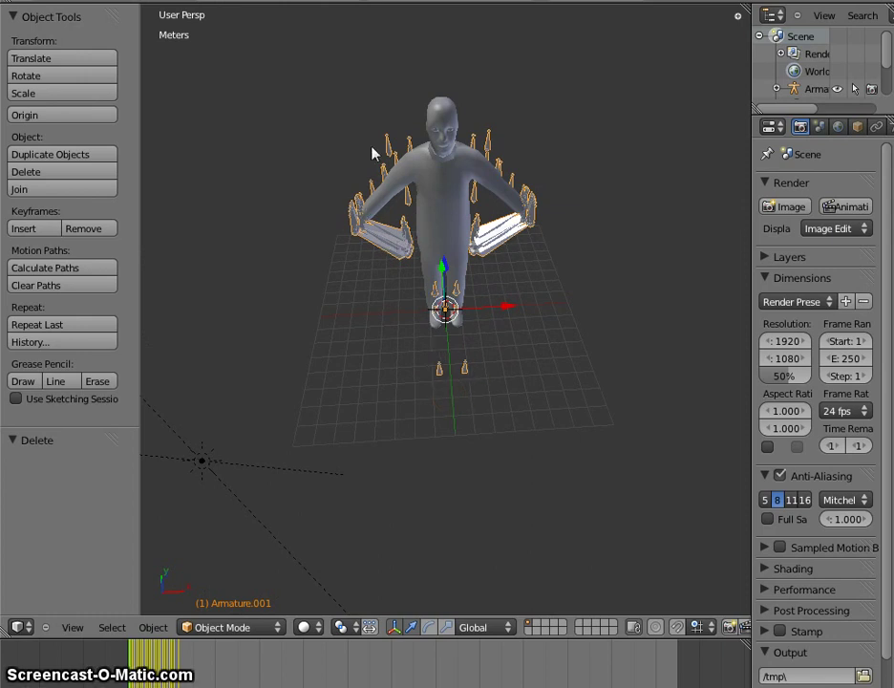
middle_click_drag(541, 339, 535, 309)
scroll(535, 311, "up", 3)
middle_click_drag(542, 268, 562, 384)
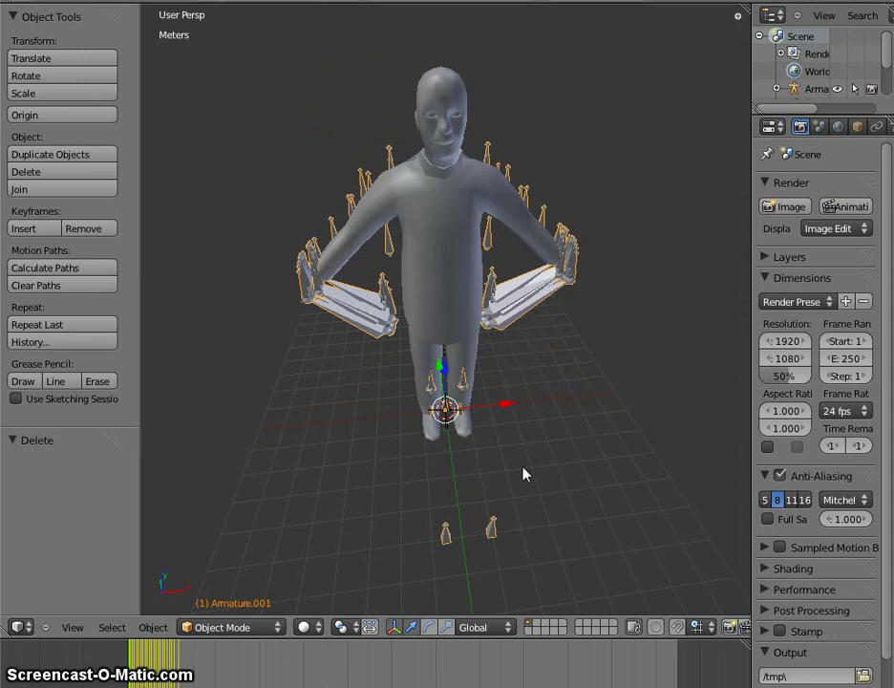
middle_click_drag(523, 474, 463, 469)
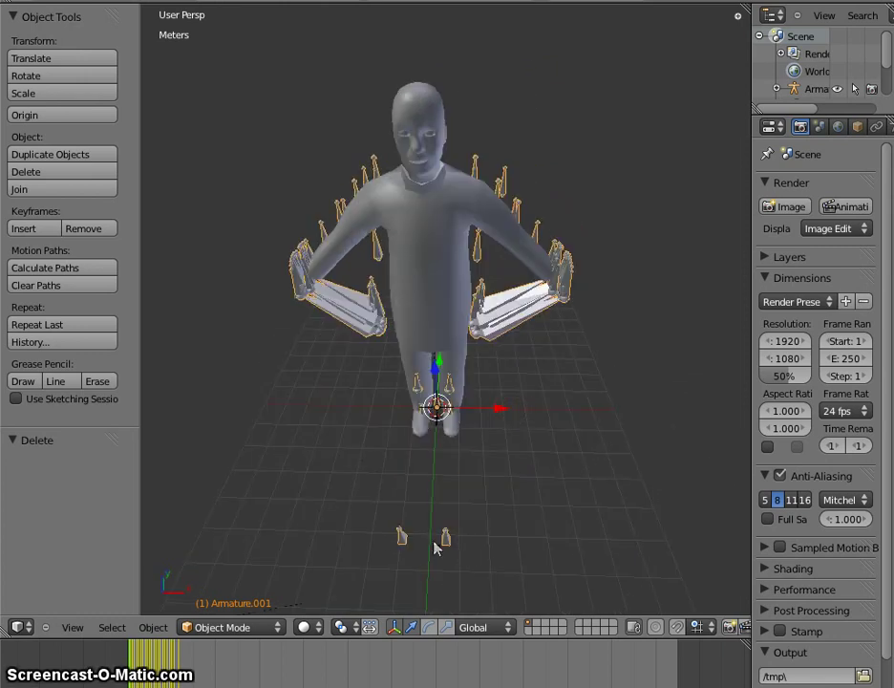
middle_click_drag(543, 528, 561, 494)
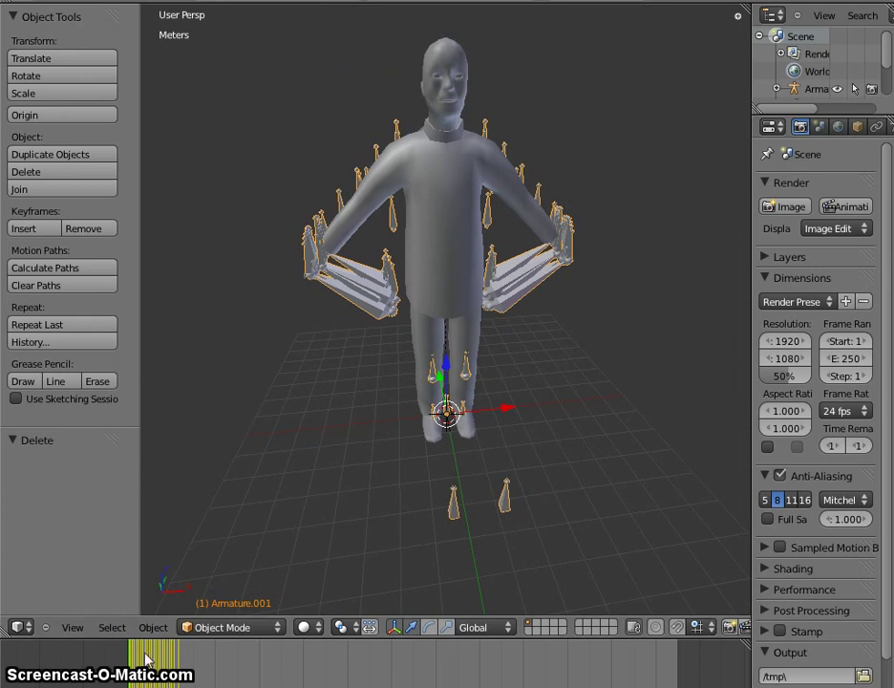
middle_click_drag(478, 513, 332, 574)
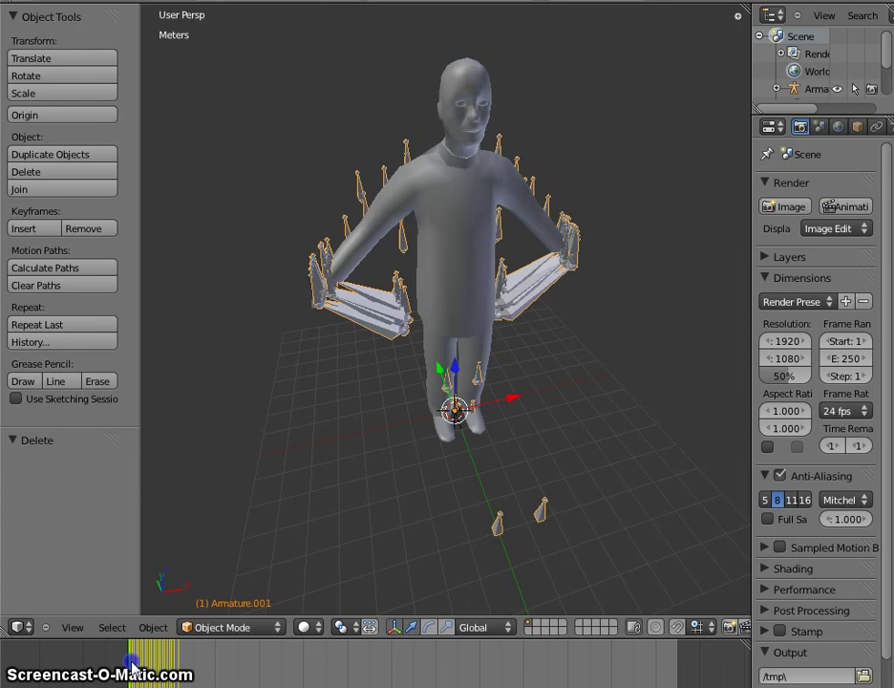
mouse_move(132, 668)
left_mouse_down()
mouse_move(160, 664)
mouse_move(124, 661)
left_mouse_up()
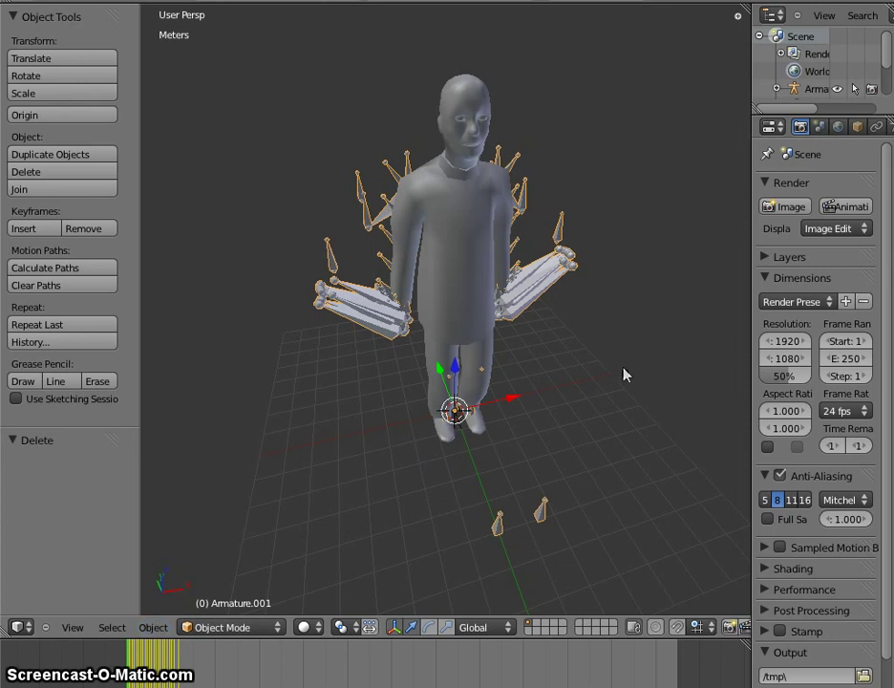
mouse_move(573, 453)
middle_mouse_down()
mouse_move(657, 442)
mouse_move(562, 459)
middle_mouse_up()
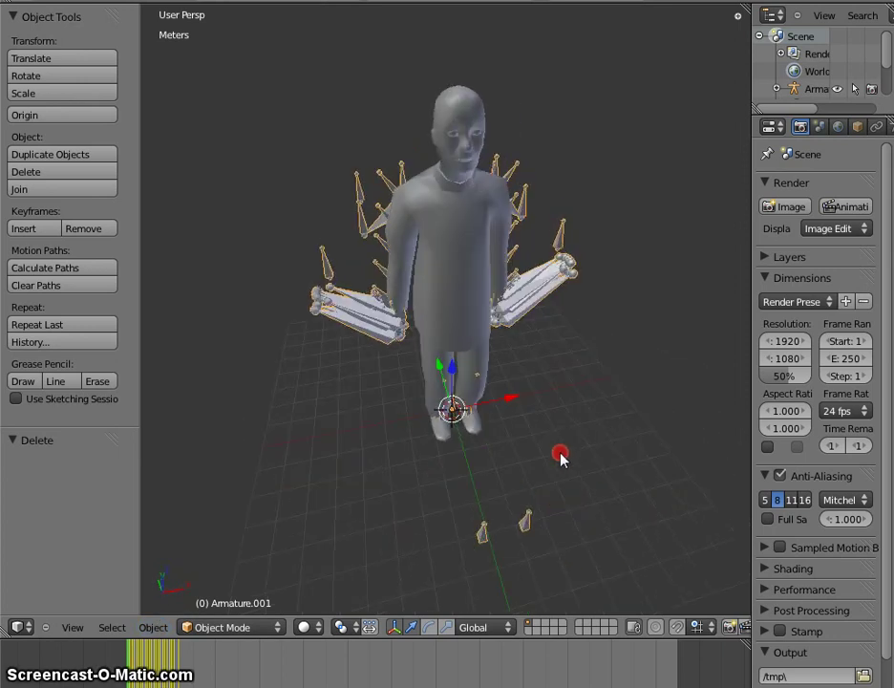
scroll(558, 460, "down", 4)
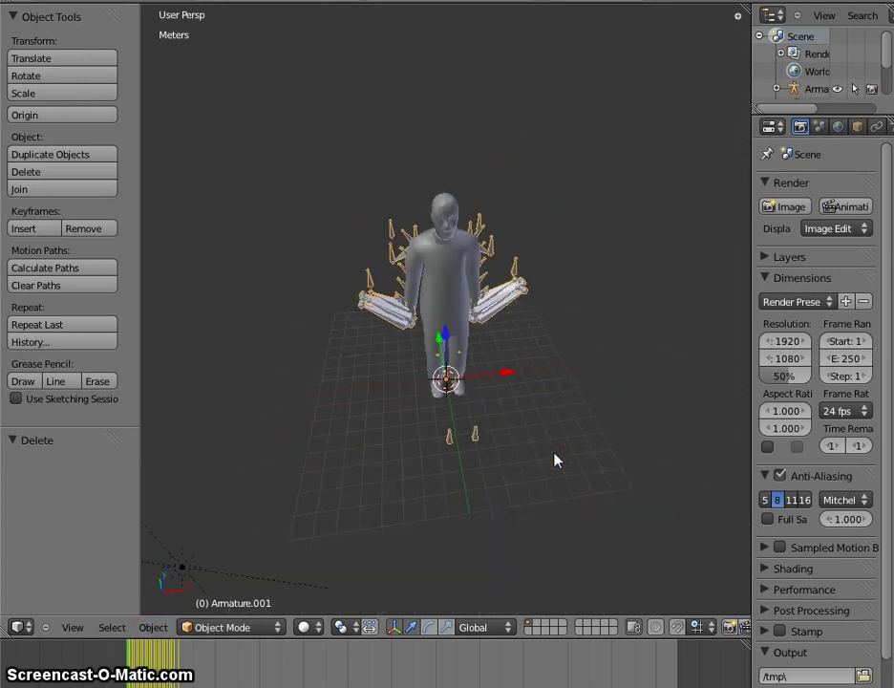
middle_click_drag(555, 460, 611, 431)
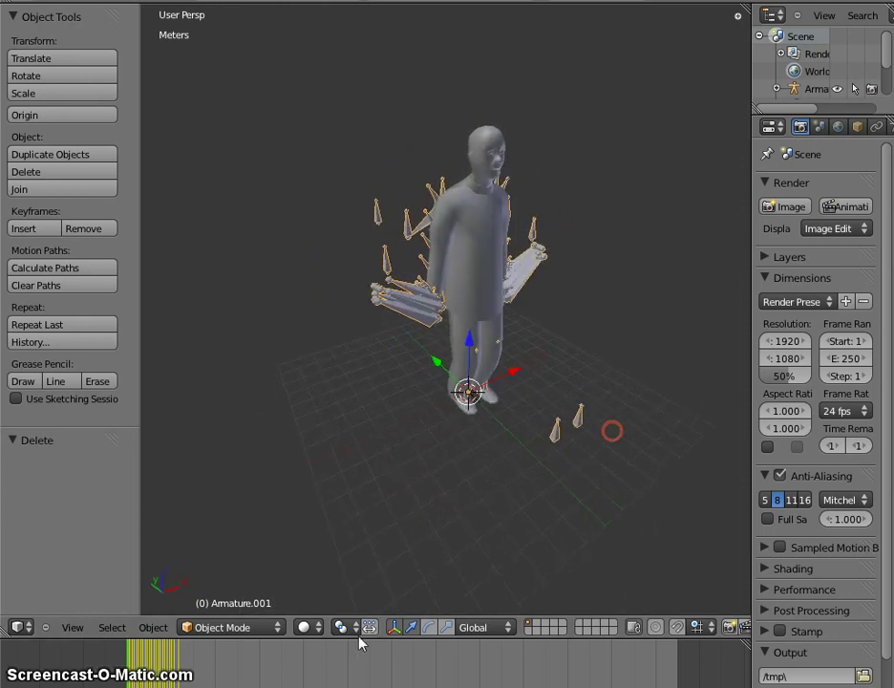
Hide the selected armature with Object > Show/Hide > Hide Selected
left_click(153, 627)
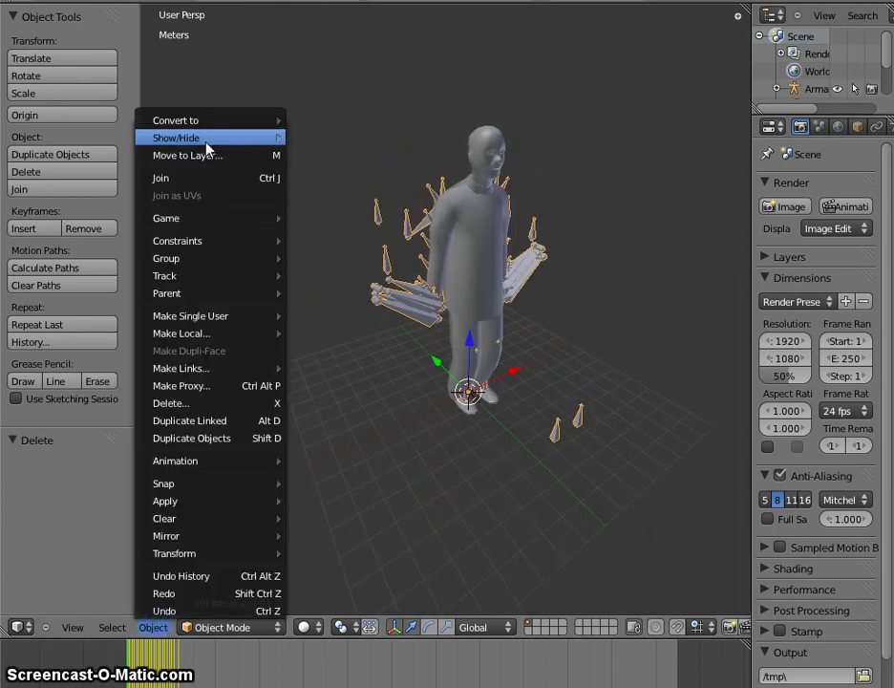
mouse_move(206, 142)
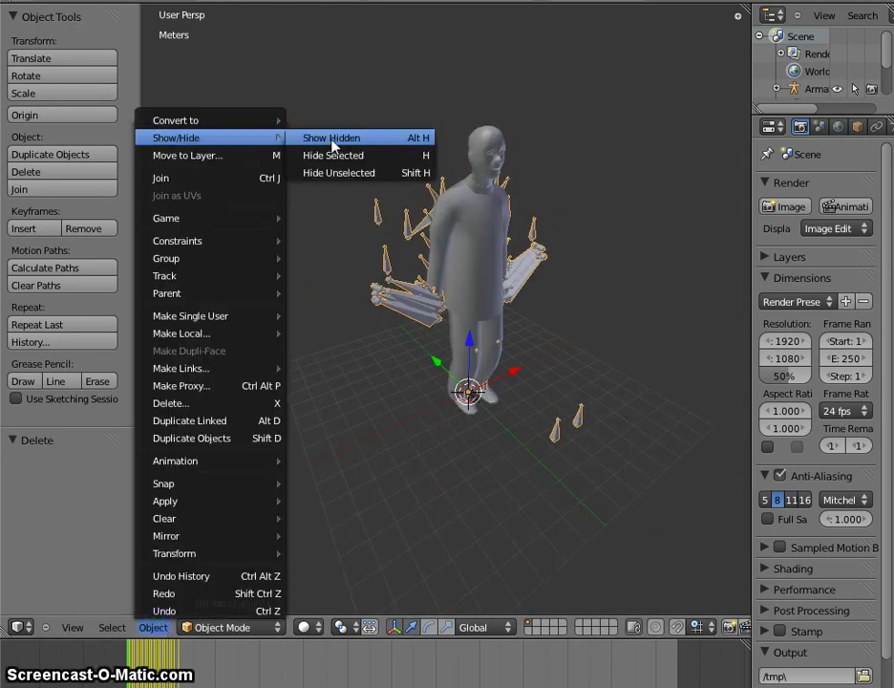
left_click(333, 139)
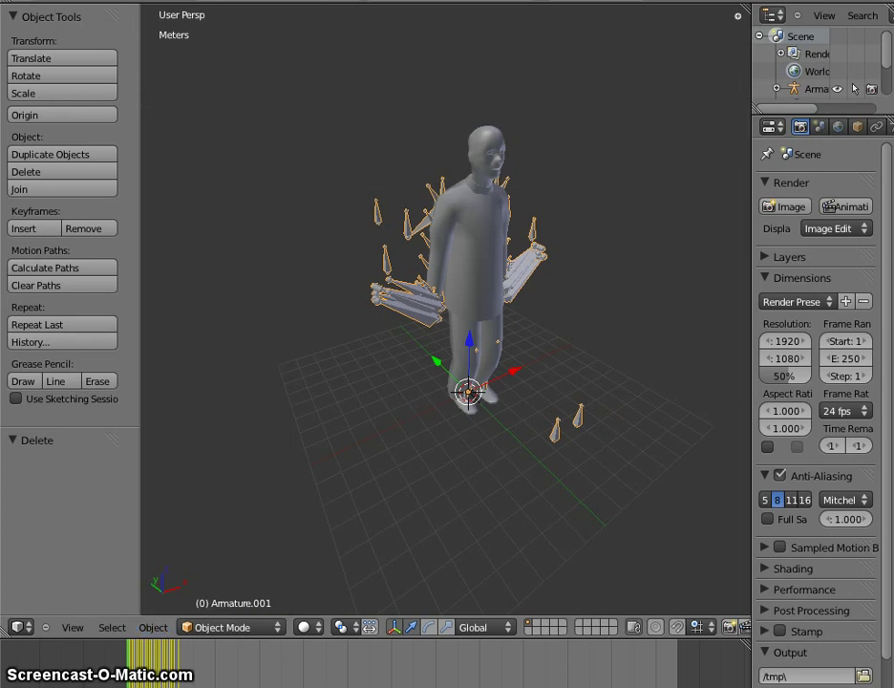
left_click(155, 629)
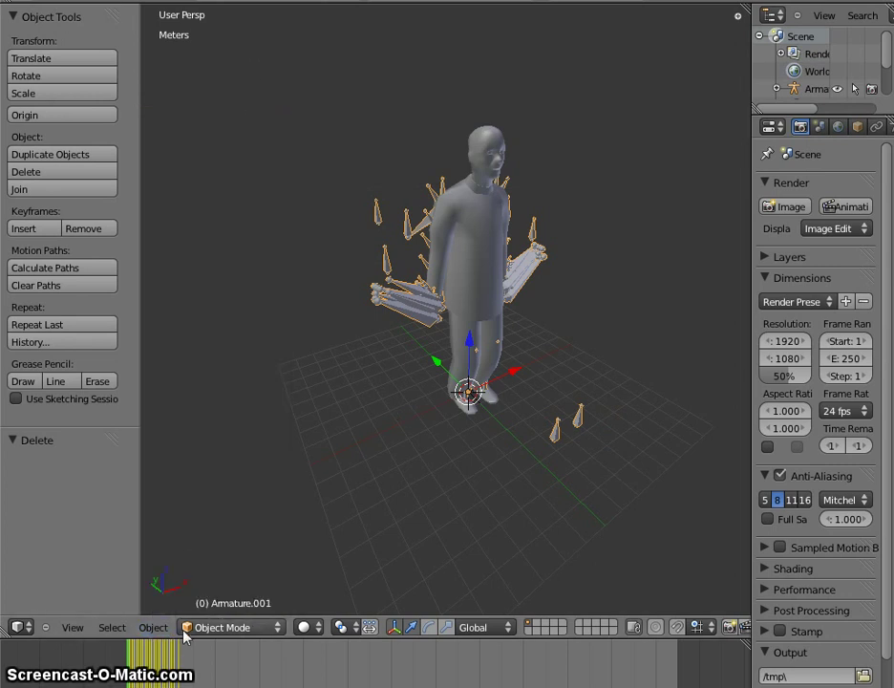
left_click(155, 627)
mouse_move(261, 138)
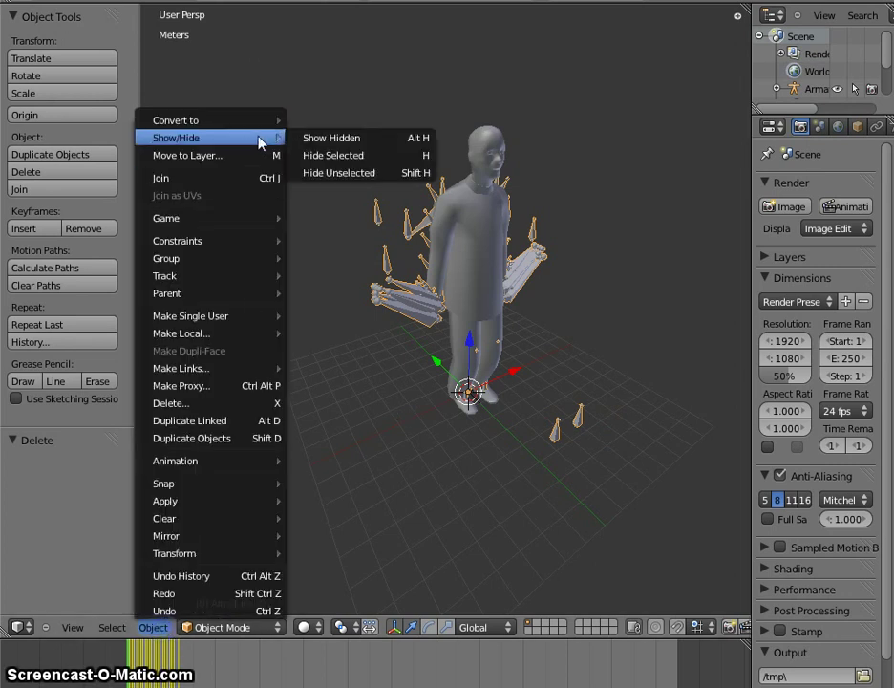
left_click(353, 161)
Play the captain mesh's baked animation from frame 0 to 27, orbiting around it
mouse_move(483, 423)
middle_mouse_down()
mouse_move(383, 425)
mouse_move(473, 432)
middle_mouse_up()
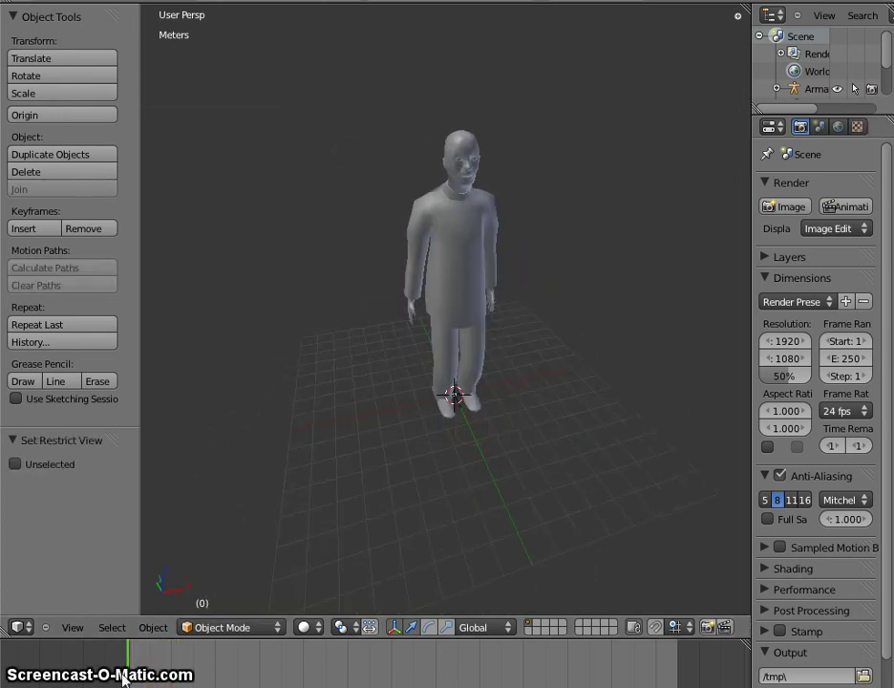
mouse_move(131, 669)
left_mouse_down()
mouse_move(192, 666)
mouse_move(140, 669)
mouse_move(186, 669)
mouse_move(160, 675)
mouse_move(133, 669)
mouse_move(188, 666)
mouse_move(124, 669)
mouse_move(176, 666)
mouse_move(134, 671)
left_mouse_up()
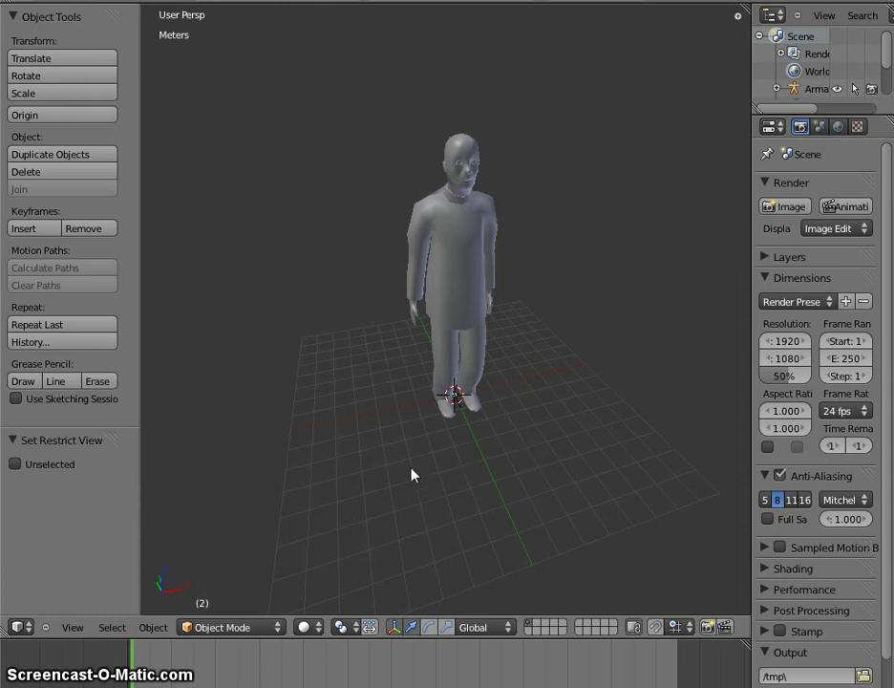
middle_click_drag(407, 483, 339, 497)
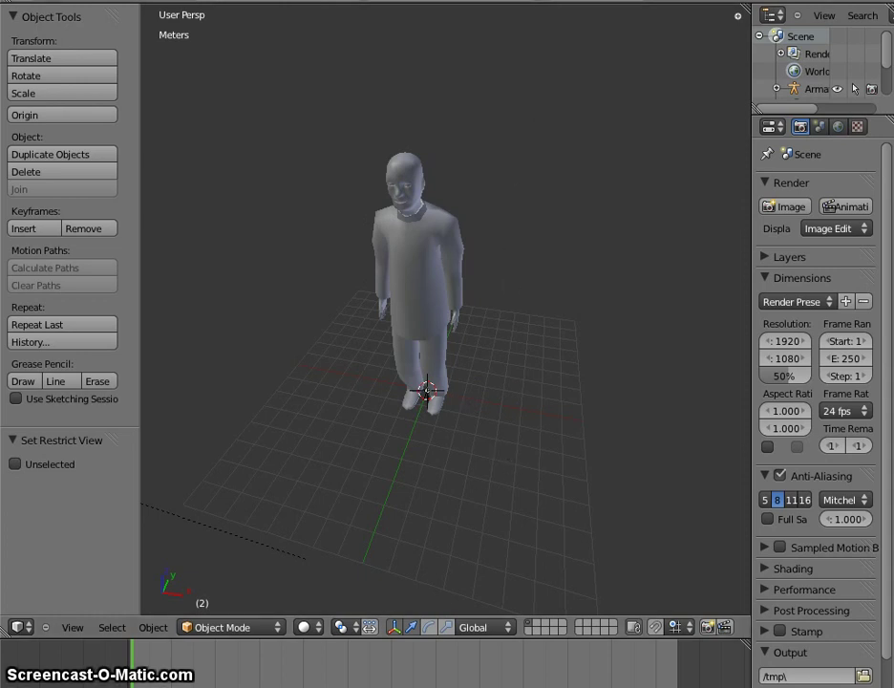
In Firefox's 3dviewr.com file list, select happy_captain_baked.dae to render the standing captain
mouse_move(0, 182)
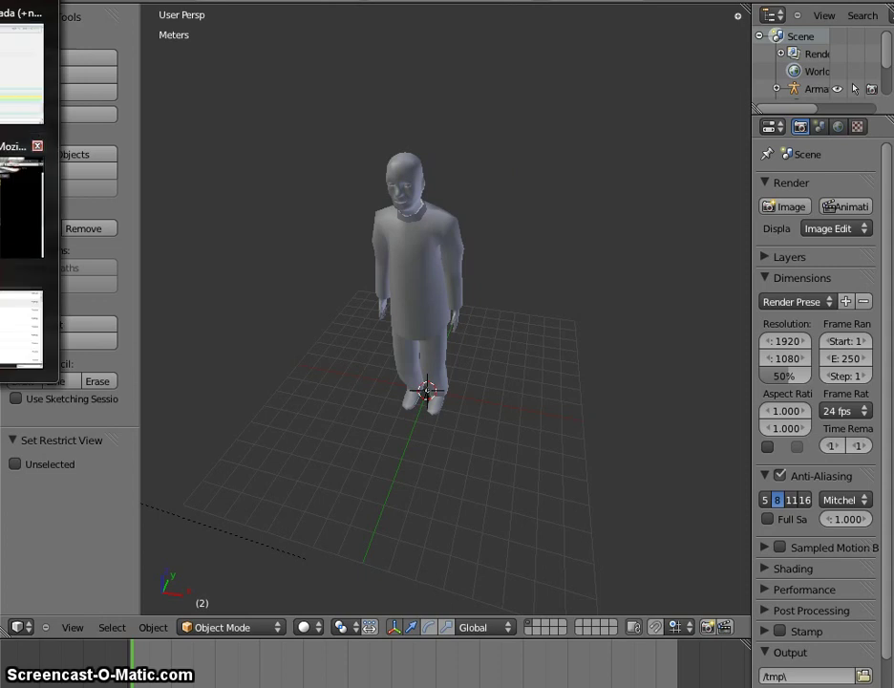
left_click(35, 229)
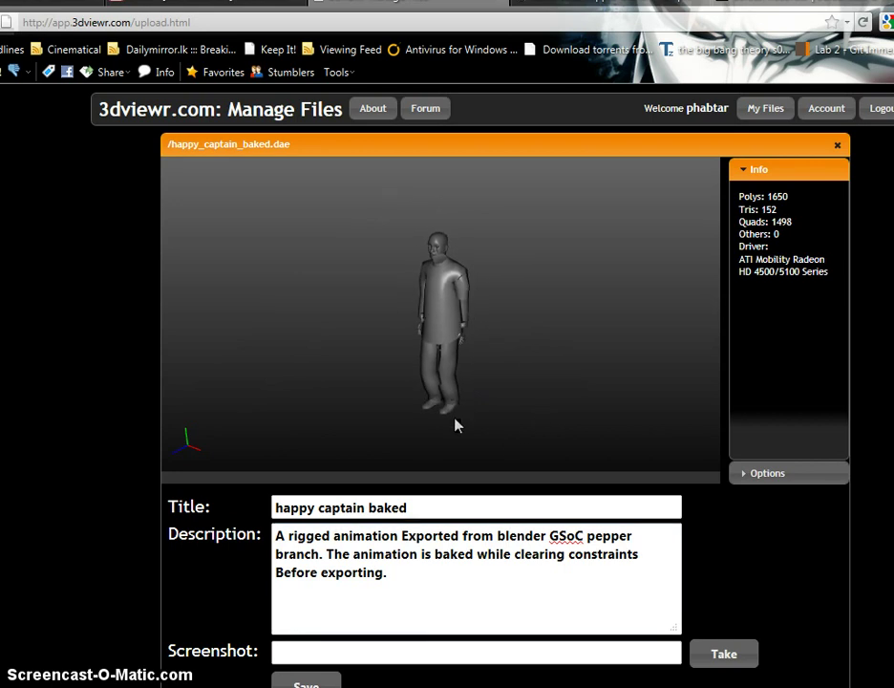
scroll(689, 433, "down", 3)
scroll(690, 435, "up", 1)
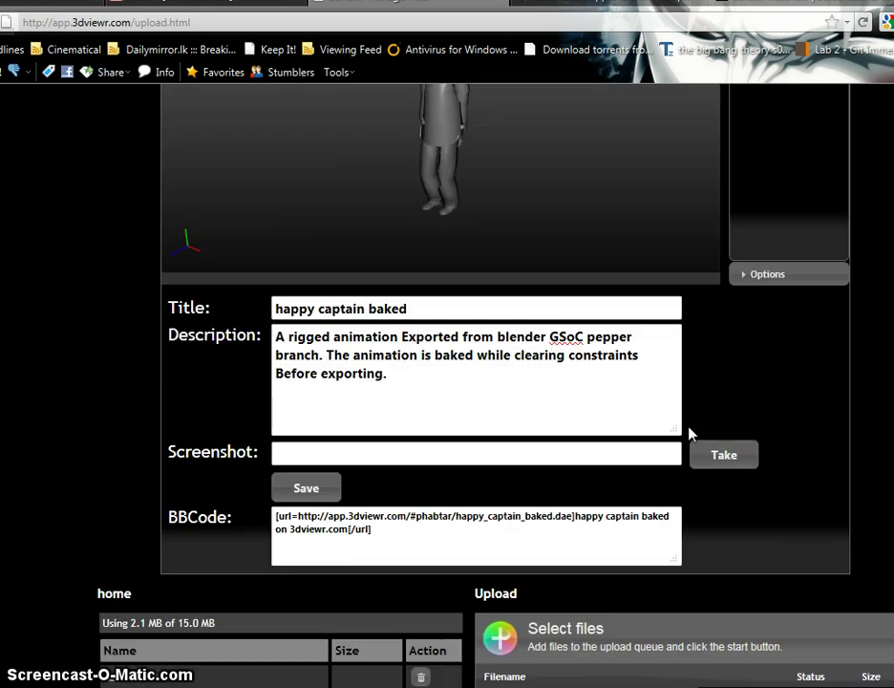
scroll(688, 440, "down", 3)
left_click(347, 557)
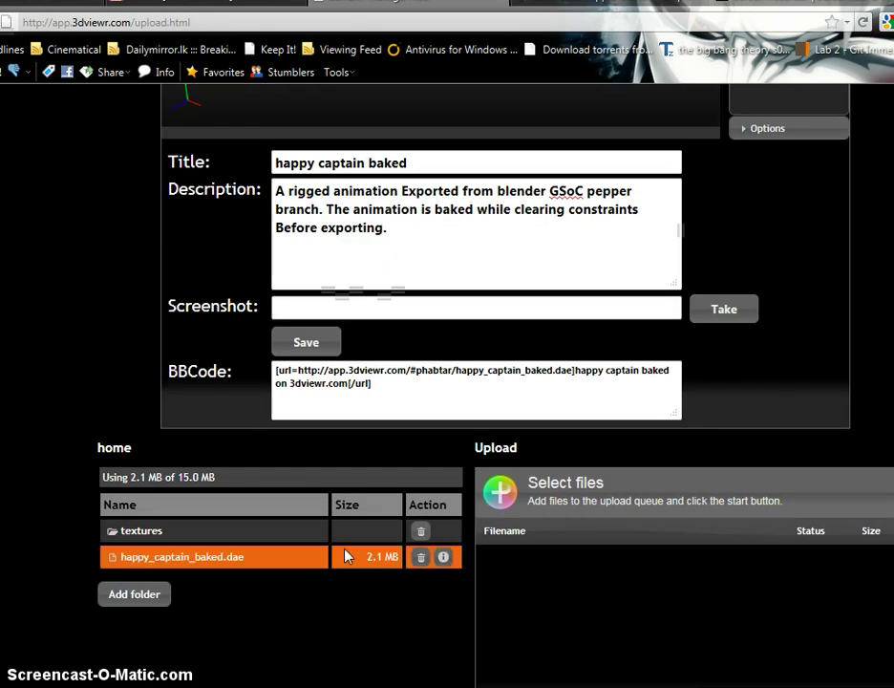
scroll(561, 571, "up", 4)
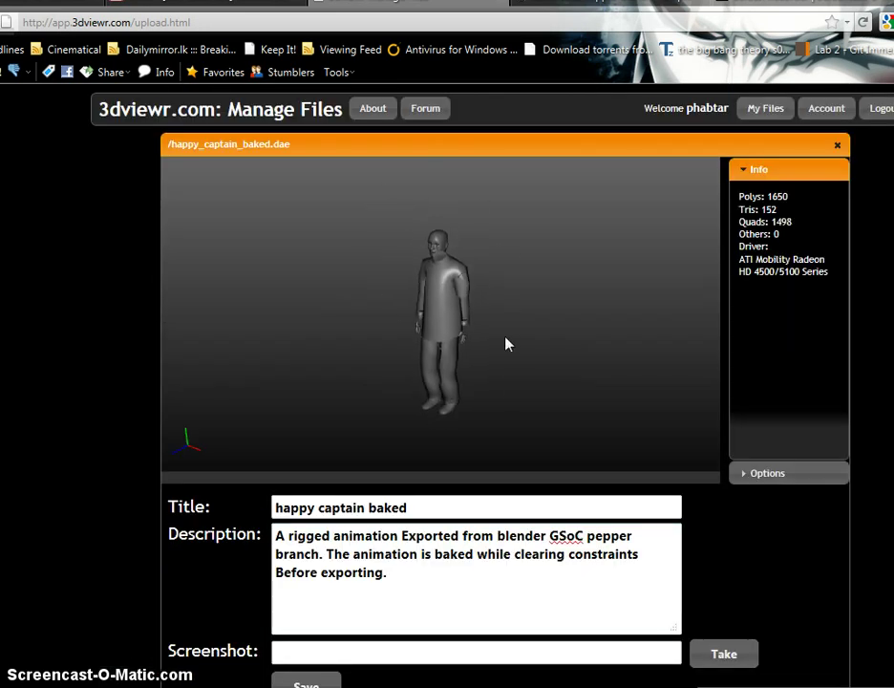
mouse_move(505, 343)
left_mouse_down()
mouse_move(555, 341)
mouse_move(503, 345)
left_mouse_up()
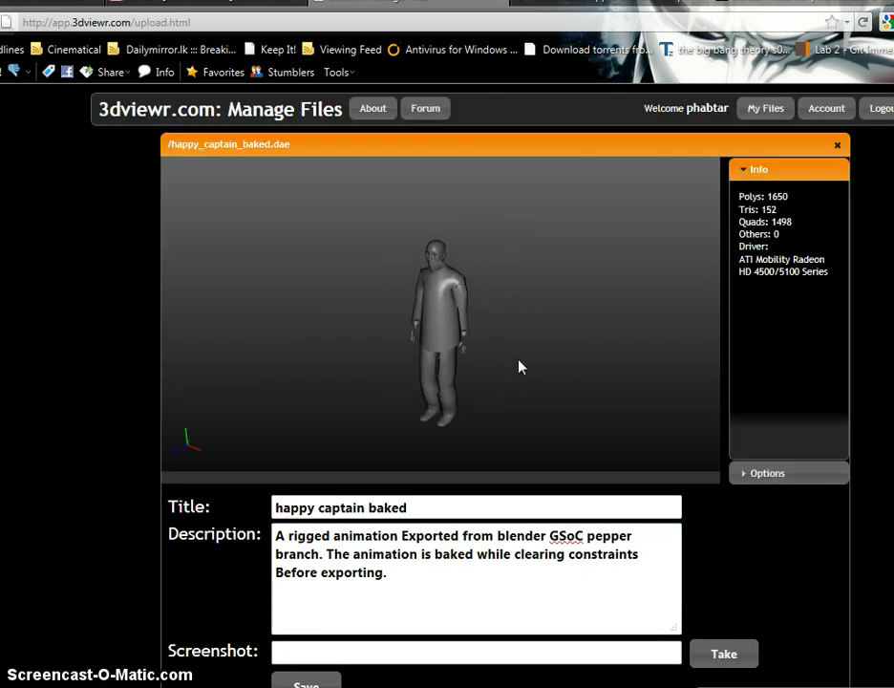
right_click(516, 364)
mouse_move(517, 364)
right_mouse_down()
mouse_move(529, 347)
mouse_move(521, 342)
right_mouse_up()
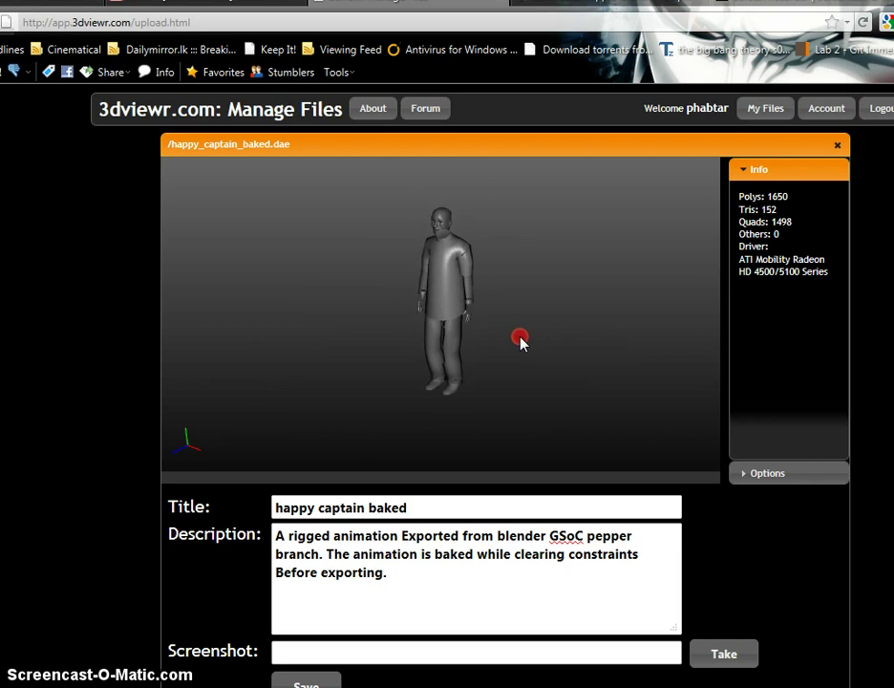
left_click_drag(432, 355, 531, 369)
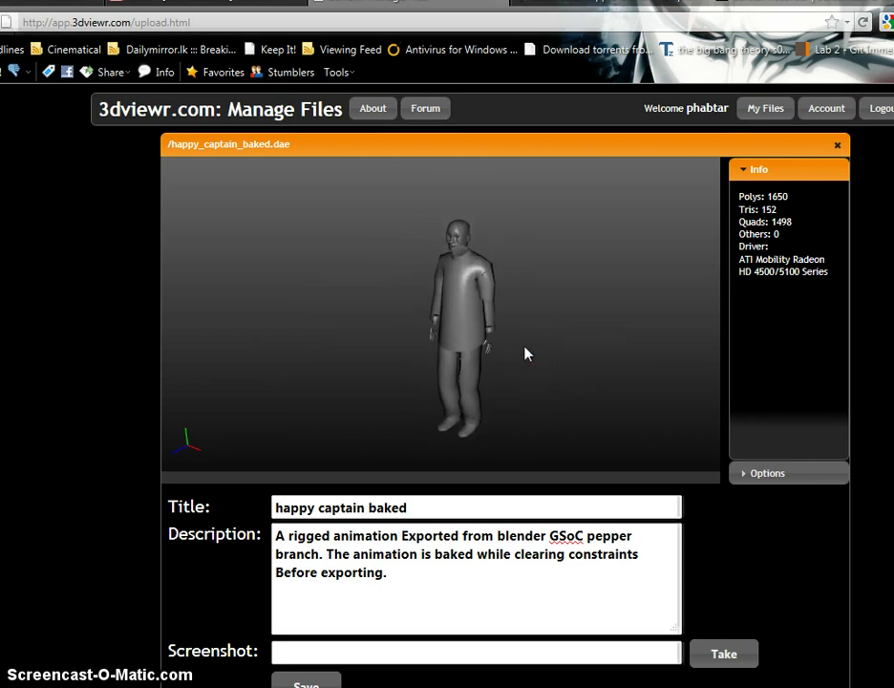
right_click_drag(564, 347, 509, 402)
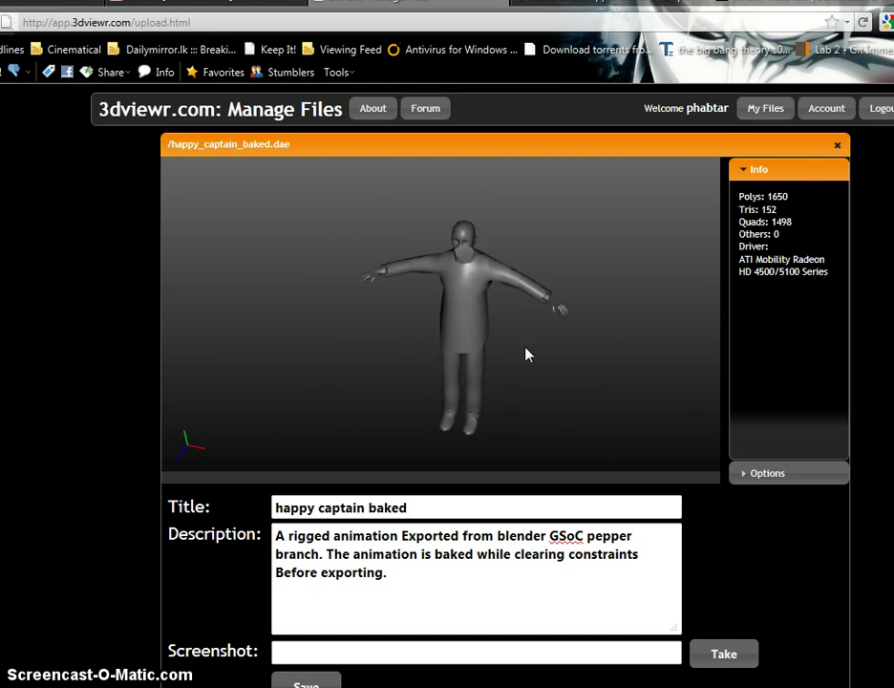
right_click_drag(529, 356, 408, 362)
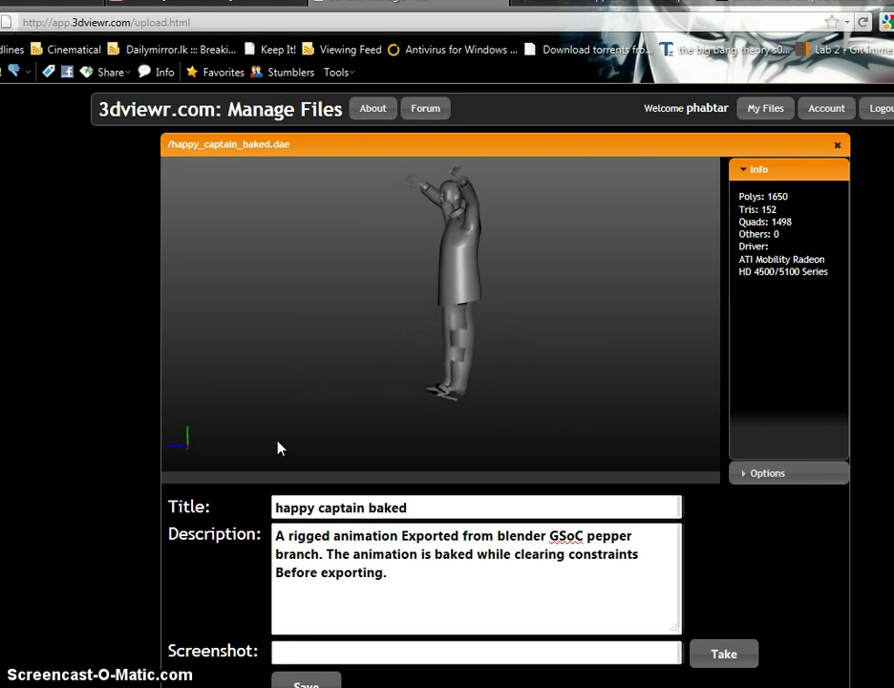